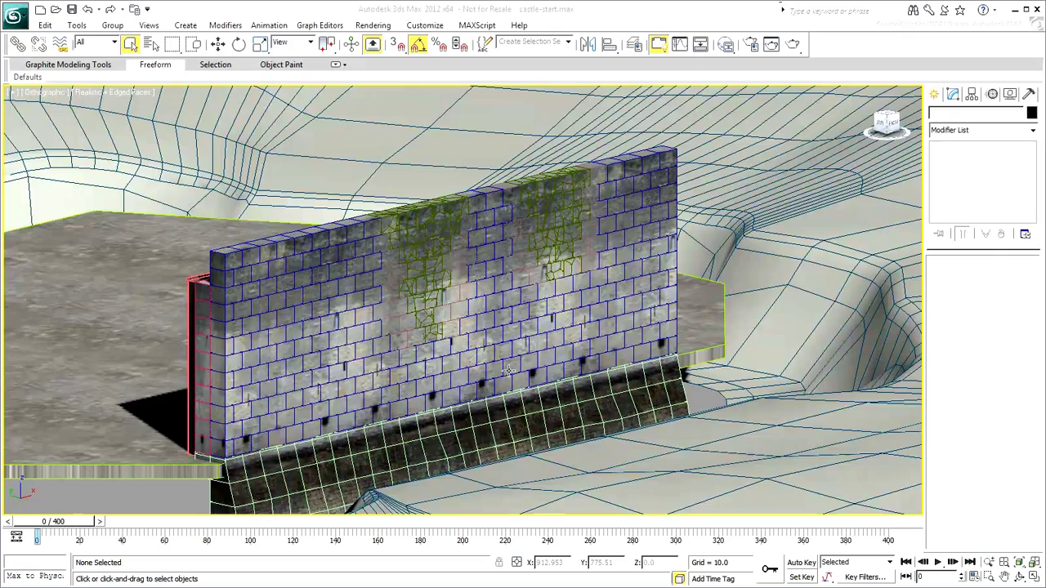
- In Front view, delete every other top-row wall block to leave merlons and gaps
{"action": "middle_click_drag", "start_coordinate": [509, 369], "coordinate": [515, 372]}
{"action": "key", "text": "f"}
{"action": "scroll", "coordinate": [558, 350], "scroll_direction": "down", "scroll_amount": 6}
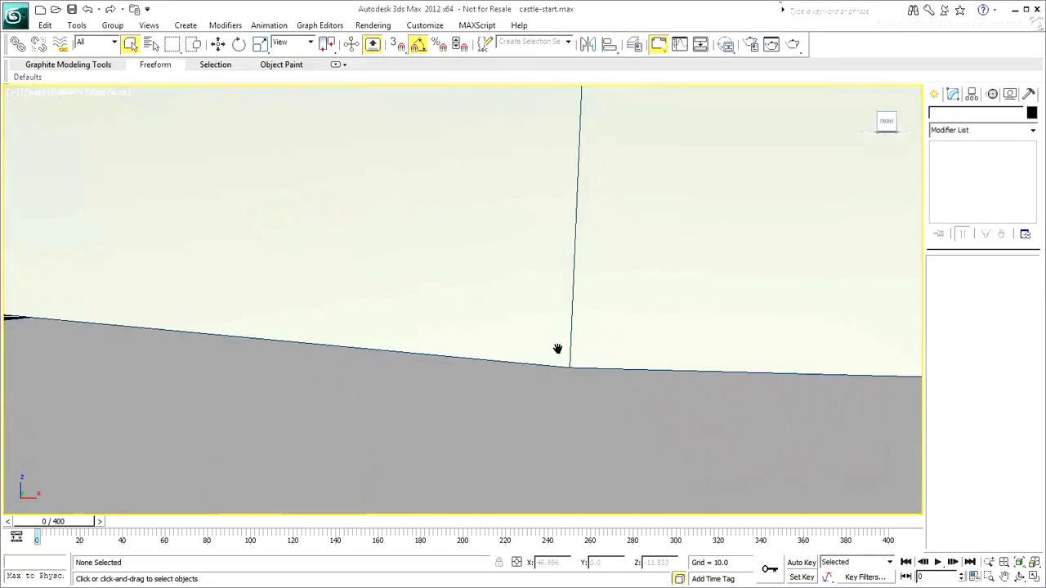
{"action": "scroll", "coordinate": [546, 367], "scroll_direction": "up", "scroll_amount": 6}
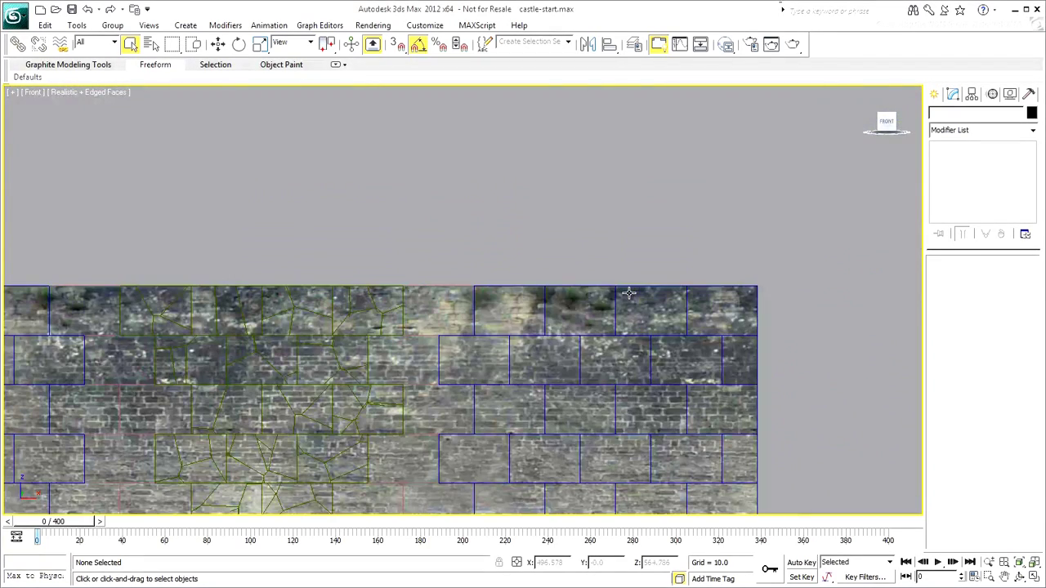
{"action": "left_click", "coordinate": [574, 308]}
{"action": "key", "text": "Delete"}
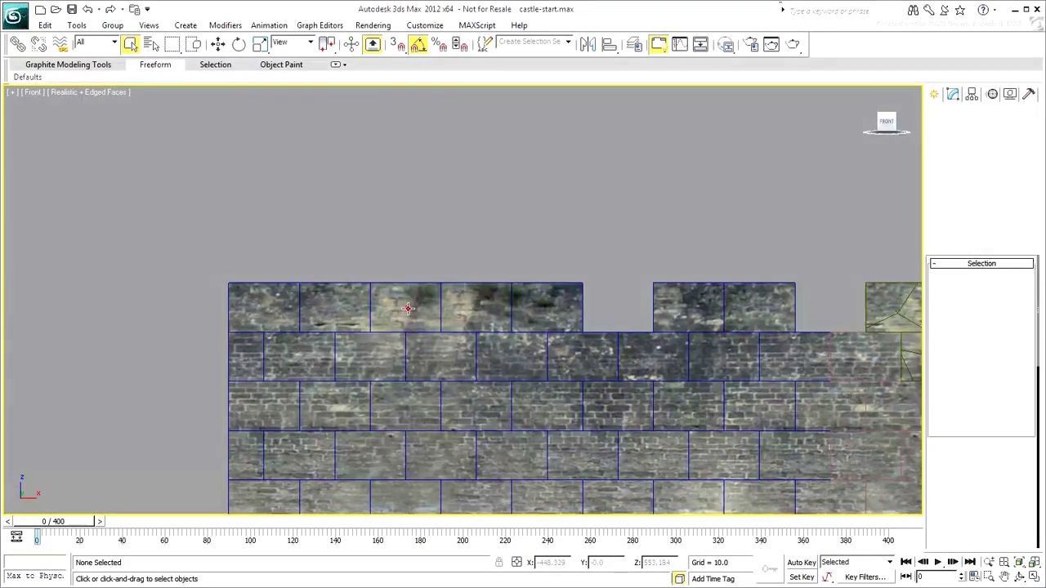
{"action": "middle_click_drag", "start_coordinate": [588, 374], "coordinate": [759, 380]}
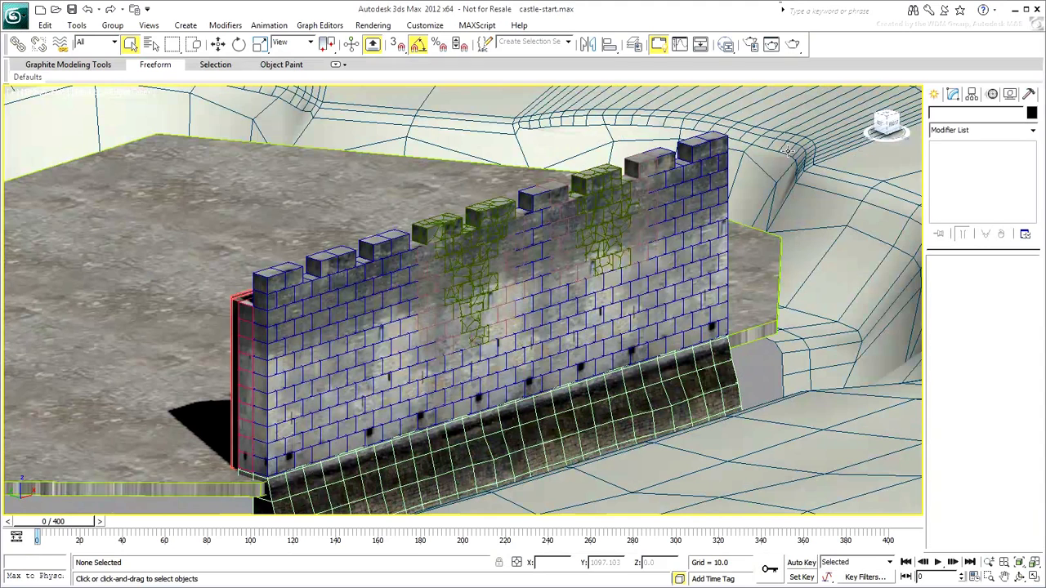
- Turn on the MassFX Toolbar from the toolbar right-click list
{"action": "right_click", "coordinate": [863, 67]}
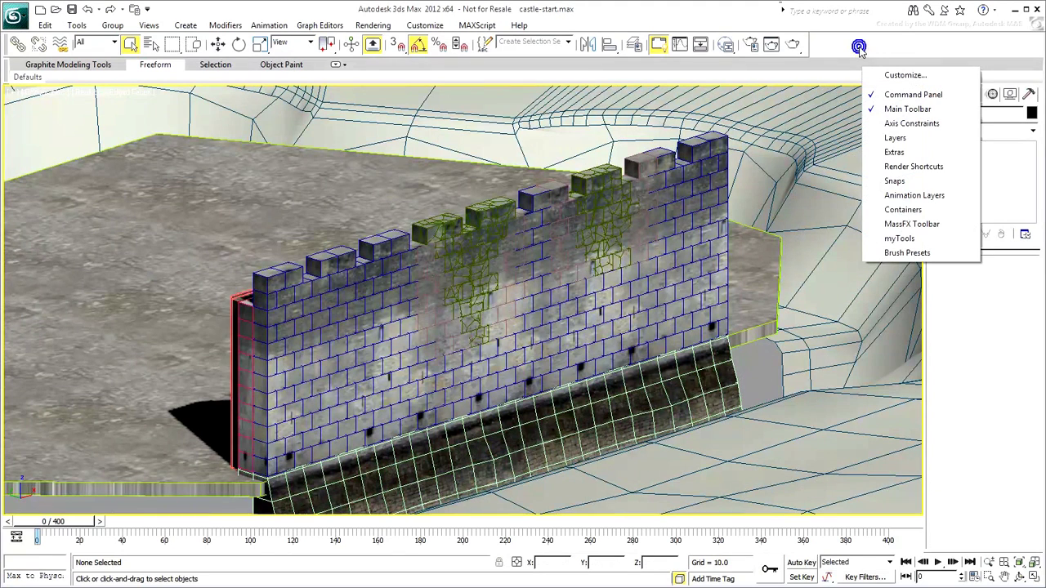
{"action": "left_click", "coordinate": [903, 225]}
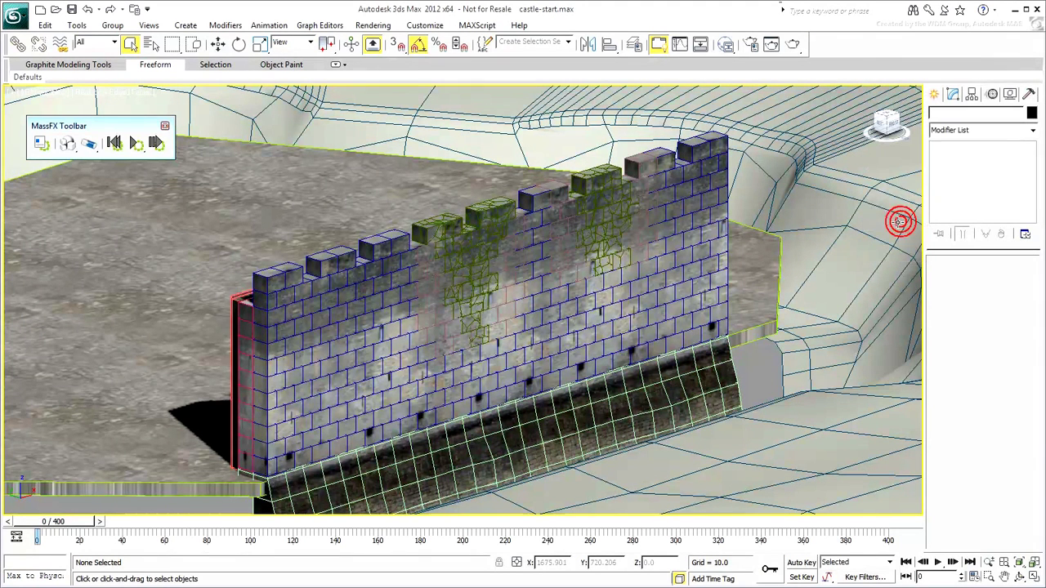
{"action": "left_click", "coordinate": [40, 145]}
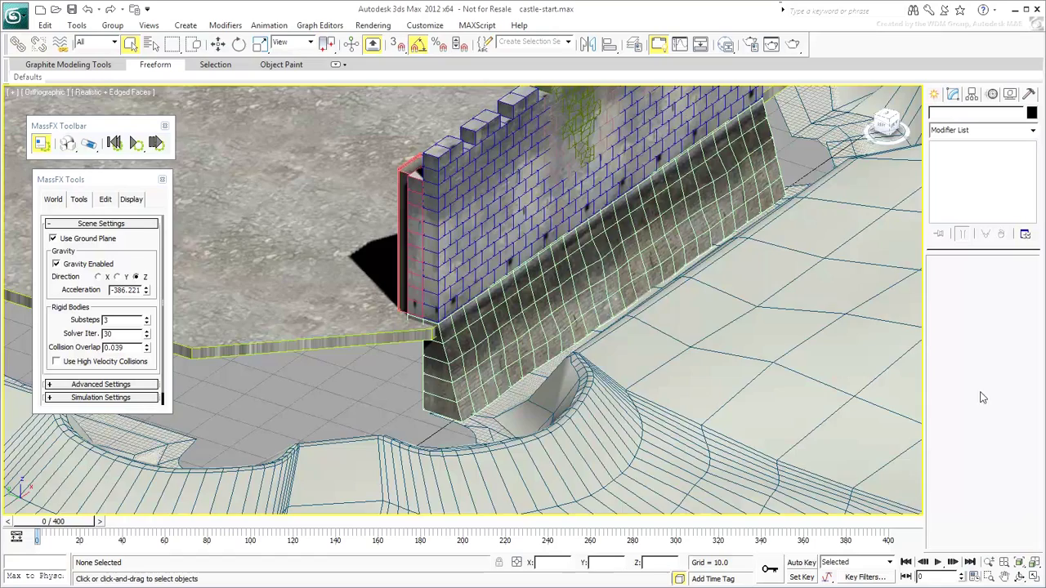
{"action": "middle_click_drag", "start_coordinate": [490, 425], "coordinate": [423, 427], "text": "alt"}
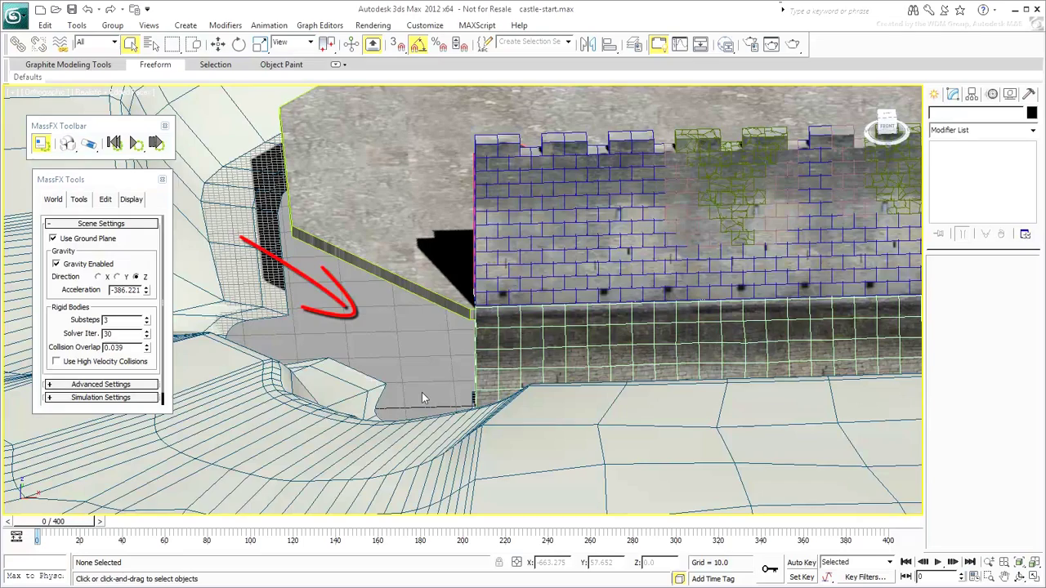
{"action": "middle_click_drag", "start_coordinate": [423, 392], "coordinate": [294, 482], "text": "alt"}
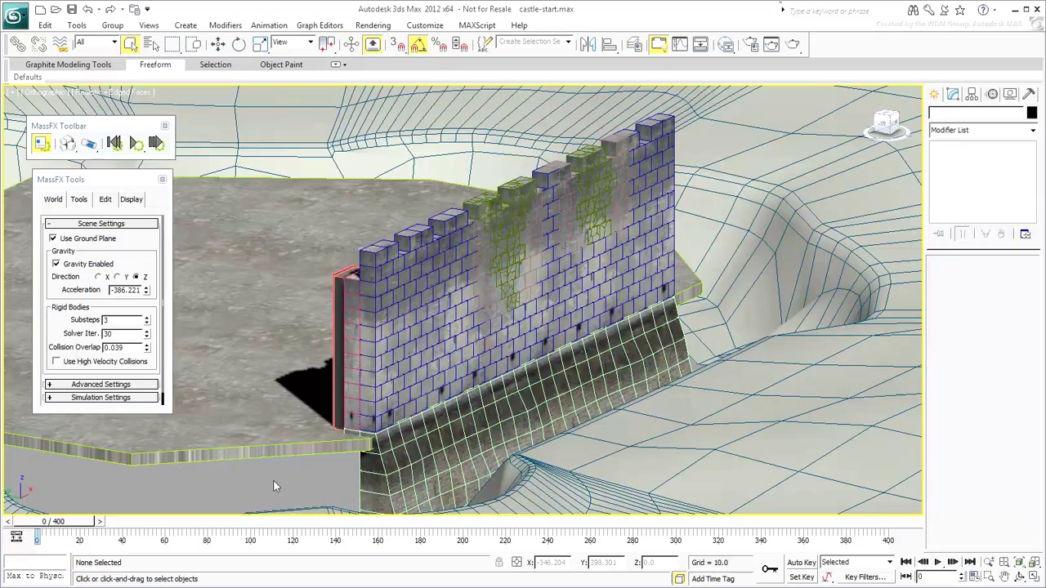
- Select the terrain, wall end panel and sloped base, and add the Static Blocks set (454 objects)
{"action": "left_click", "coordinate": [584, 485]}
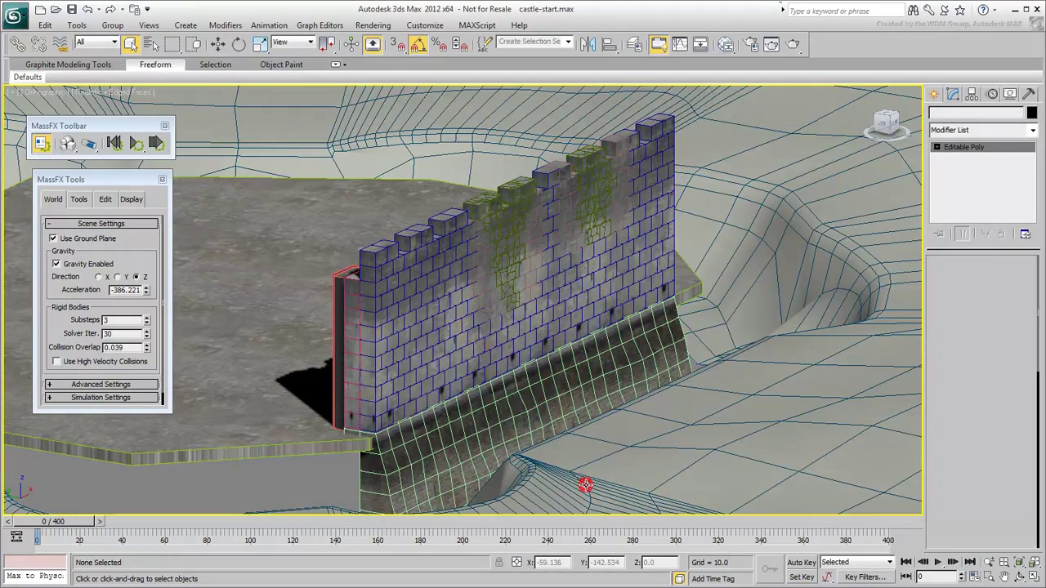
{"action": "left_click", "coordinate": [244, 409], "text": "ctrl"}
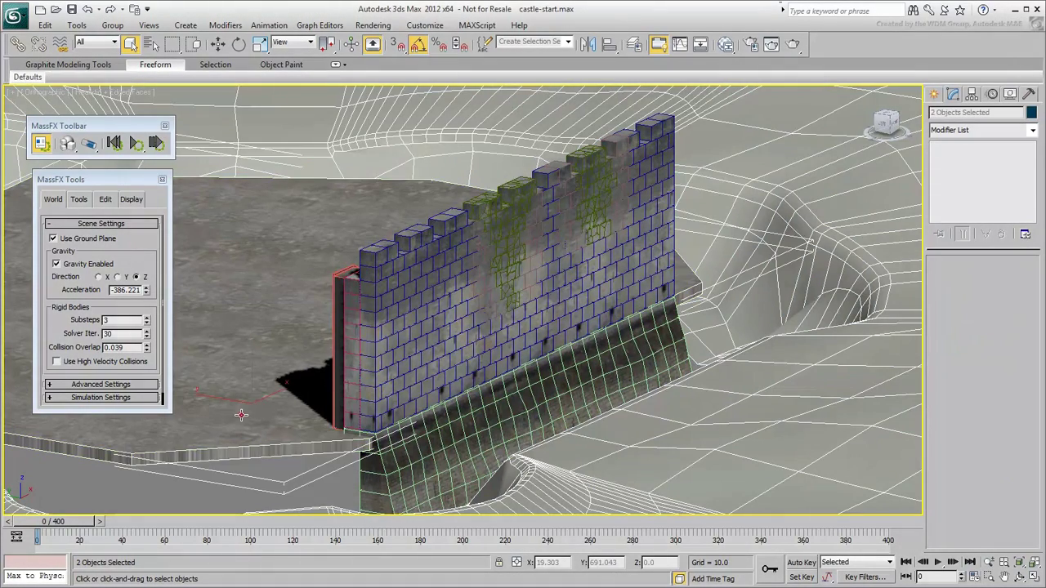
{"action": "middle_click_drag", "start_coordinate": [307, 453], "coordinate": [374, 455], "text": "alt"}
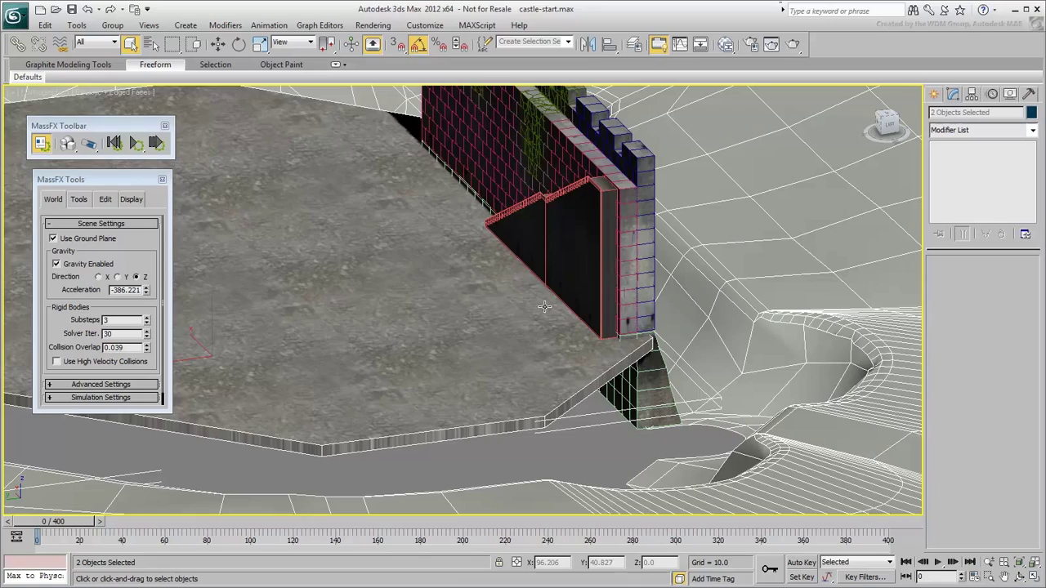
{"action": "left_click", "coordinate": [567, 273], "text": "ctrl"}
{"action": "middle_click_drag", "start_coordinate": [564, 373], "coordinate": [426, 433], "text": "alt"}
{"action": "left_click", "coordinate": [420, 452], "text": "ctrl"}
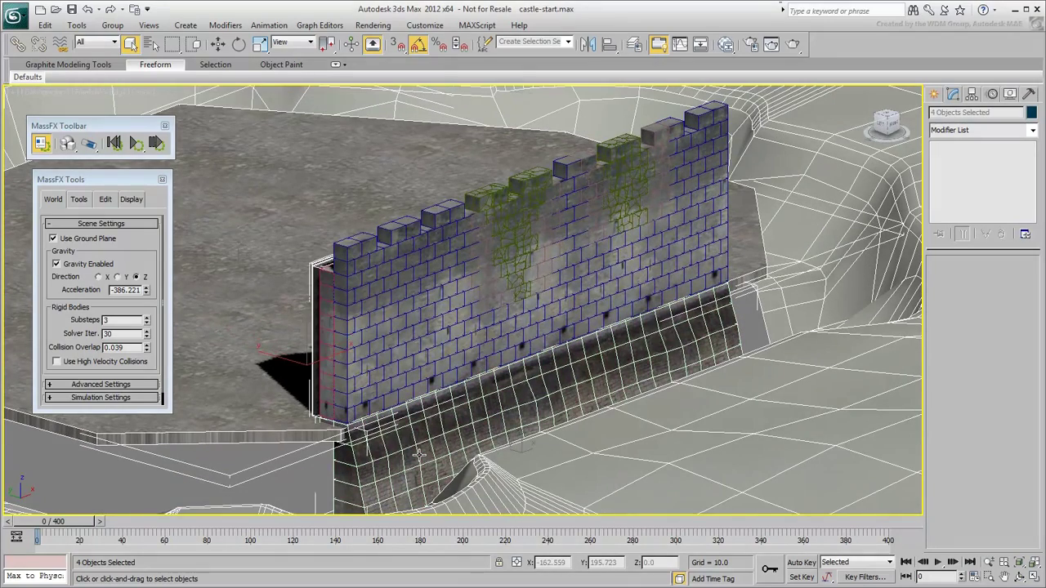
{"action": "left_click", "coordinate": [568, 42]}
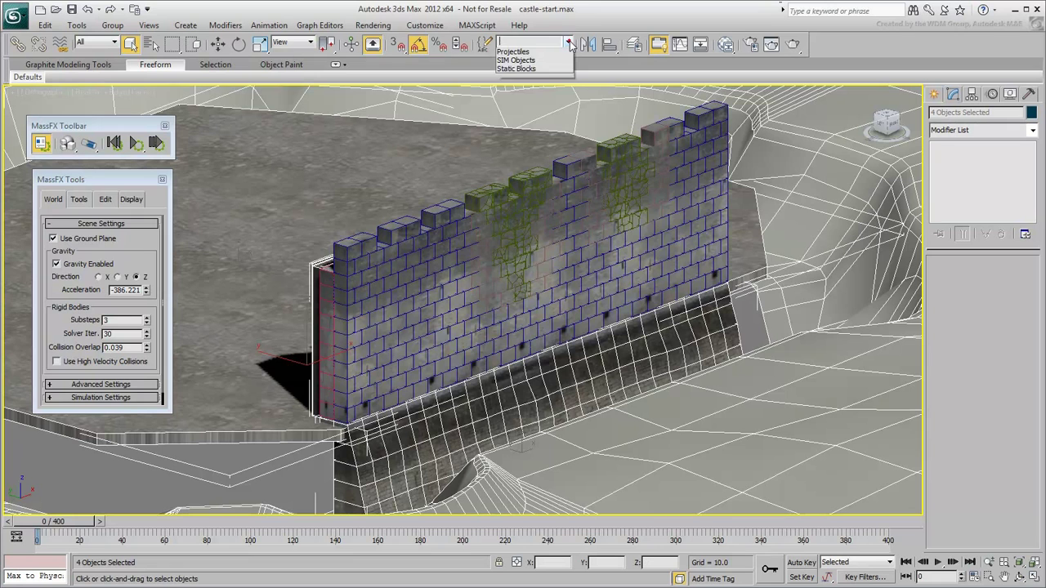
{"action": "left_click", "coordinate": [518, 96]}
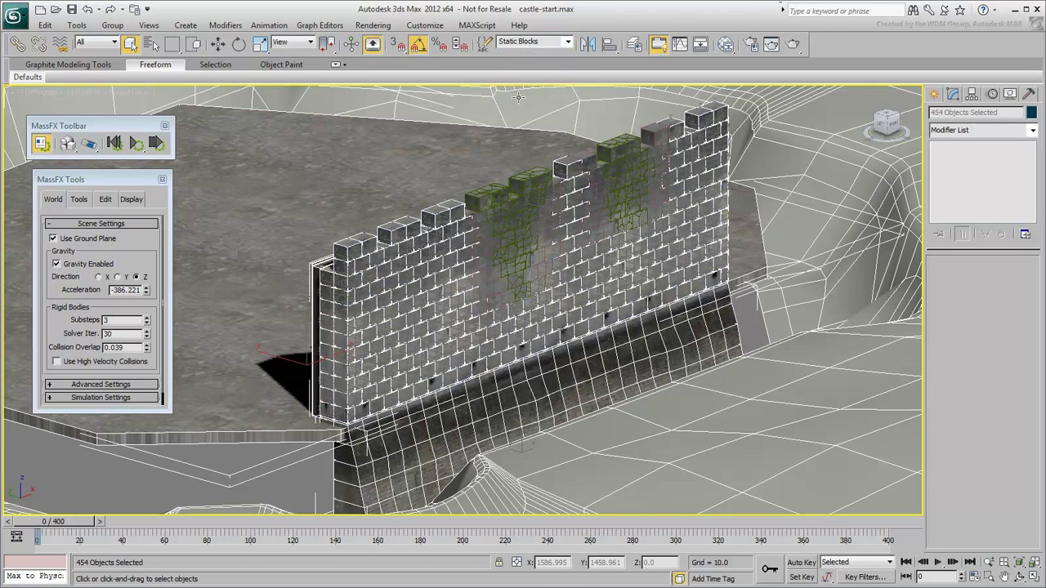
{"action": "key", "text": "ctrl"}
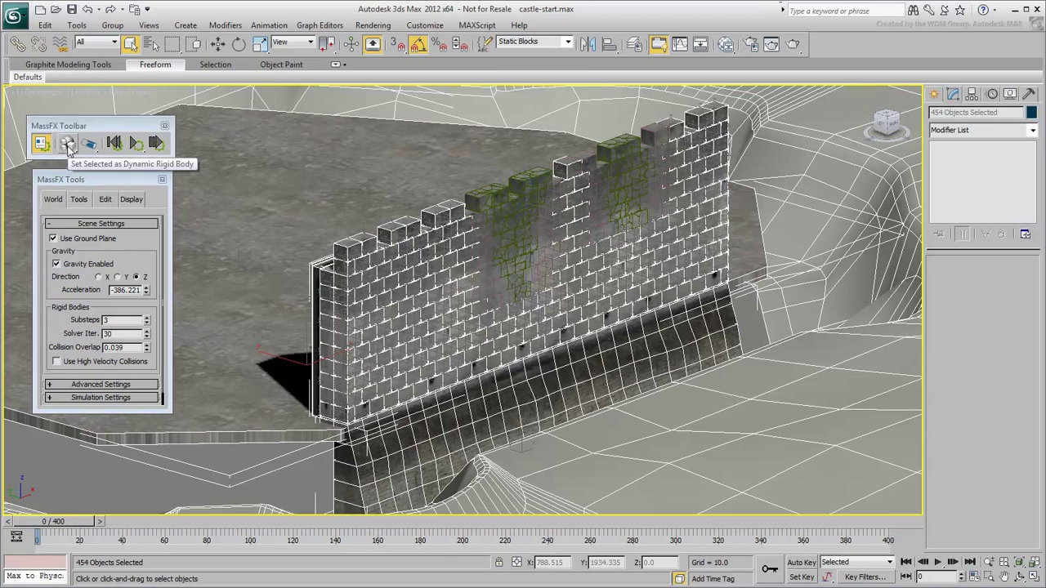
- Make the 454 selected objects static rigid bodies using the Concrete physical material preset
{"action": "left_click_drag", "start_coordinate": [67, 144], "coordinate": [94, 204]}
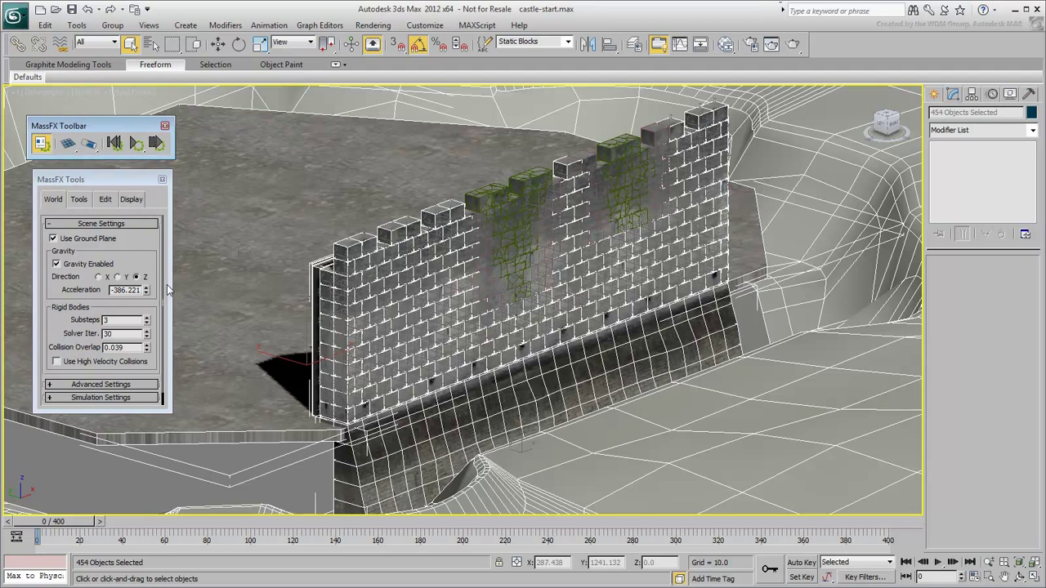
{"action": "left_click", "coordinate": [105, 199]}
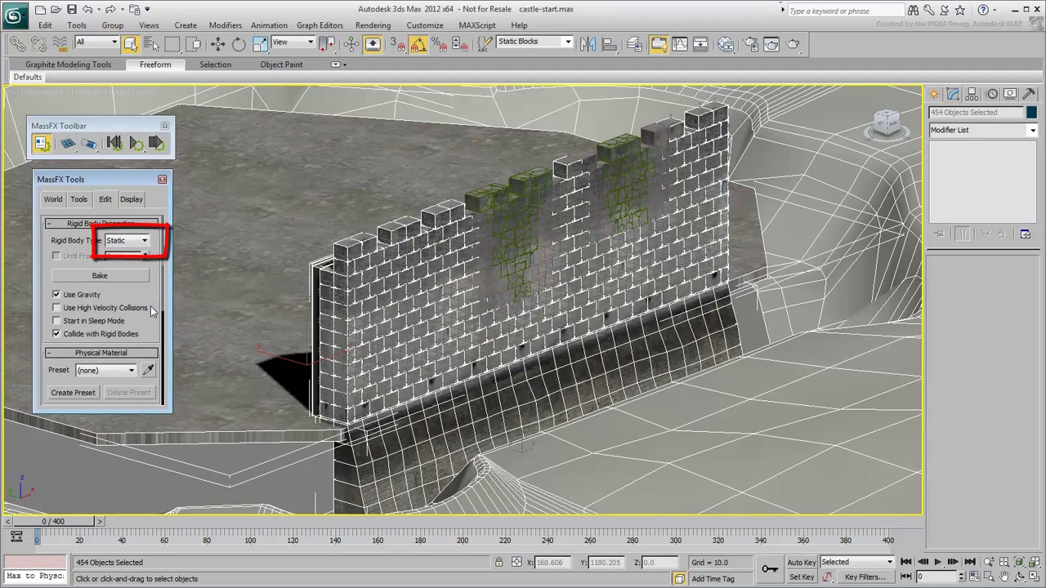
{"action": "left_click_drag", "start_coordinate": [151, 311], "coordinate": [152, 176]}
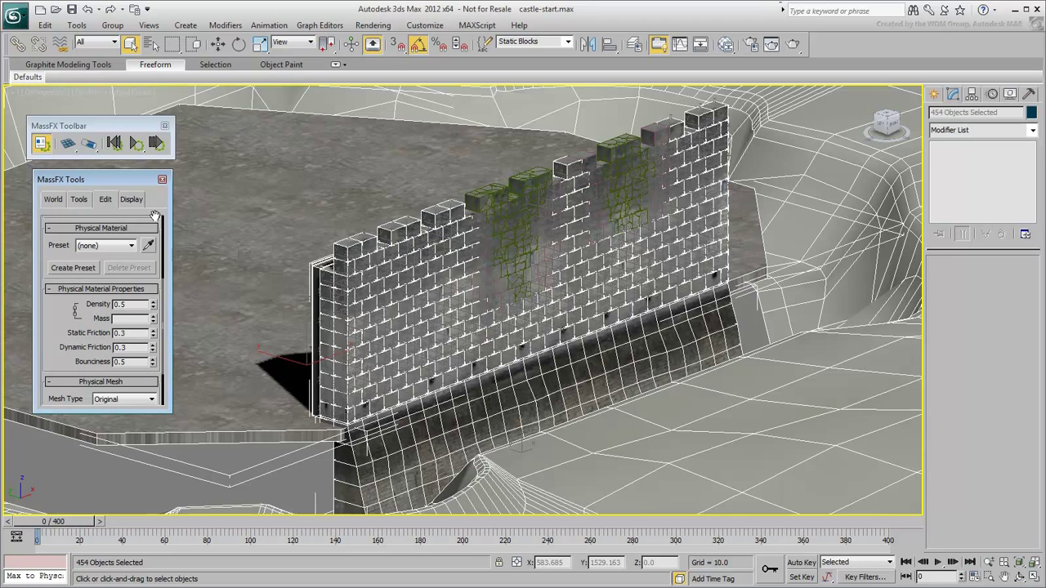
{"action": "left_click", "coordinate": [131, 246]}
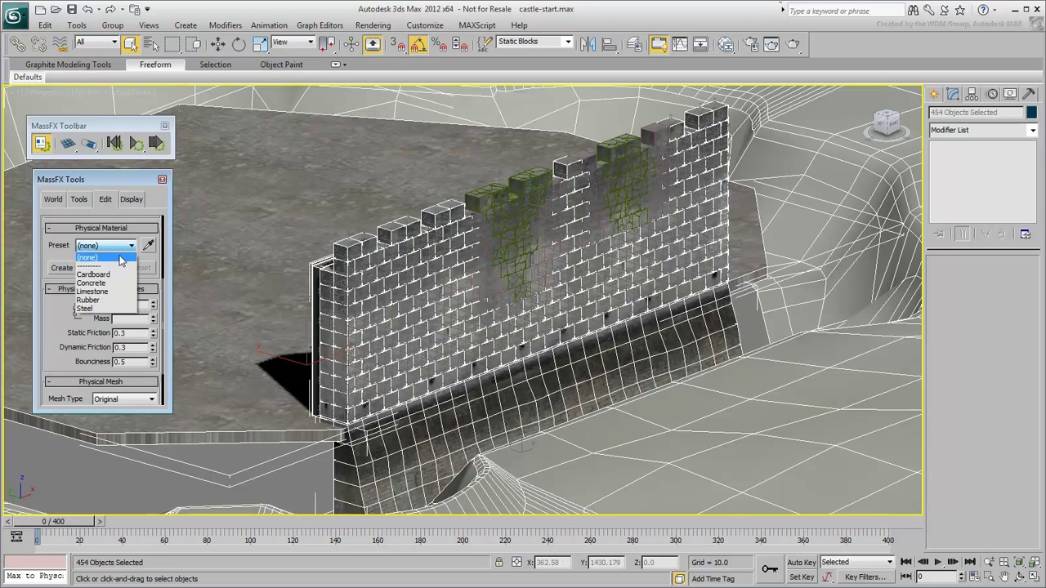
{"action": "left_click", "coordinate": [99, 283]}
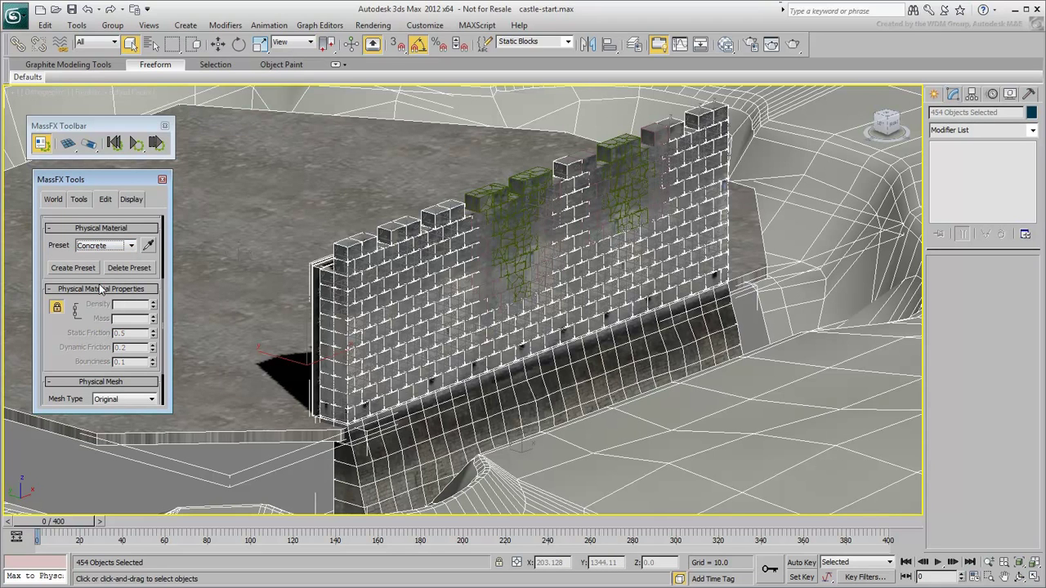
{"action": "left_click_drag", "start_coordinate": [54, 335], "coordinate": [53, 277]}
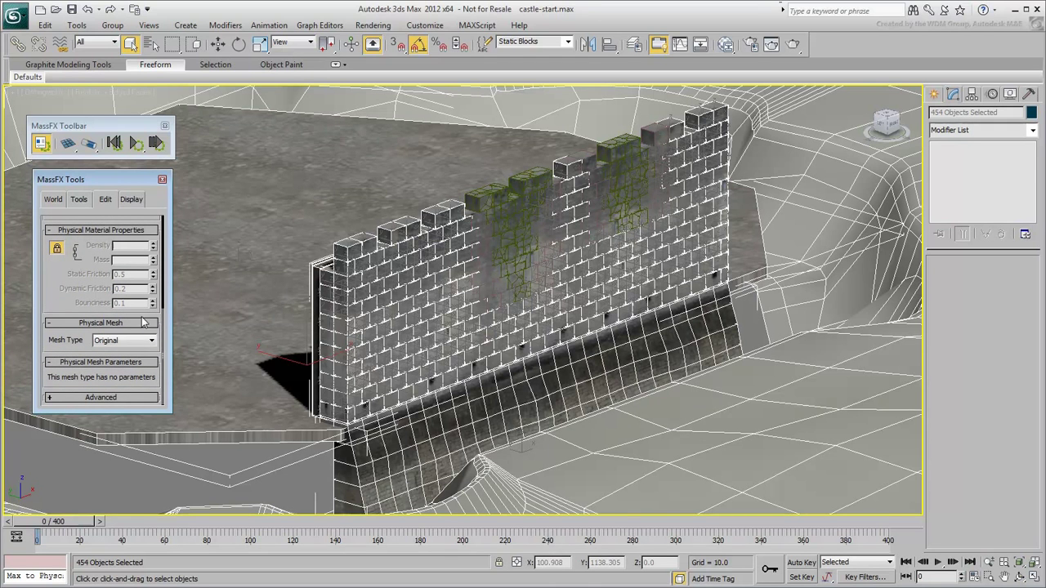
- Switch the static bodies' physical mesh type to Convex
{"action": "left_click", "coordinate": [152, 341]}
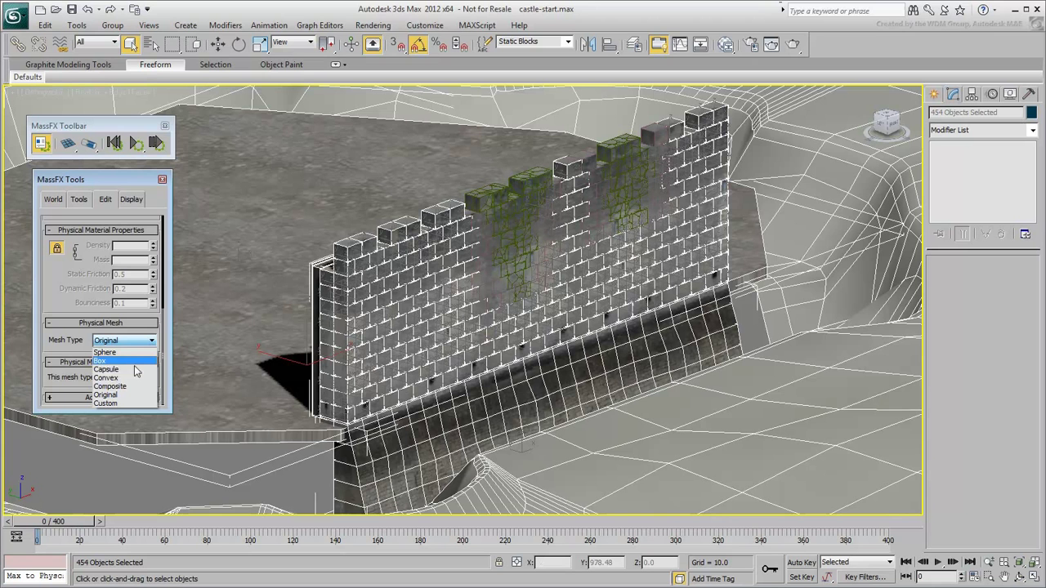
{"action": "left_click", "coordinate": [111, 378]}
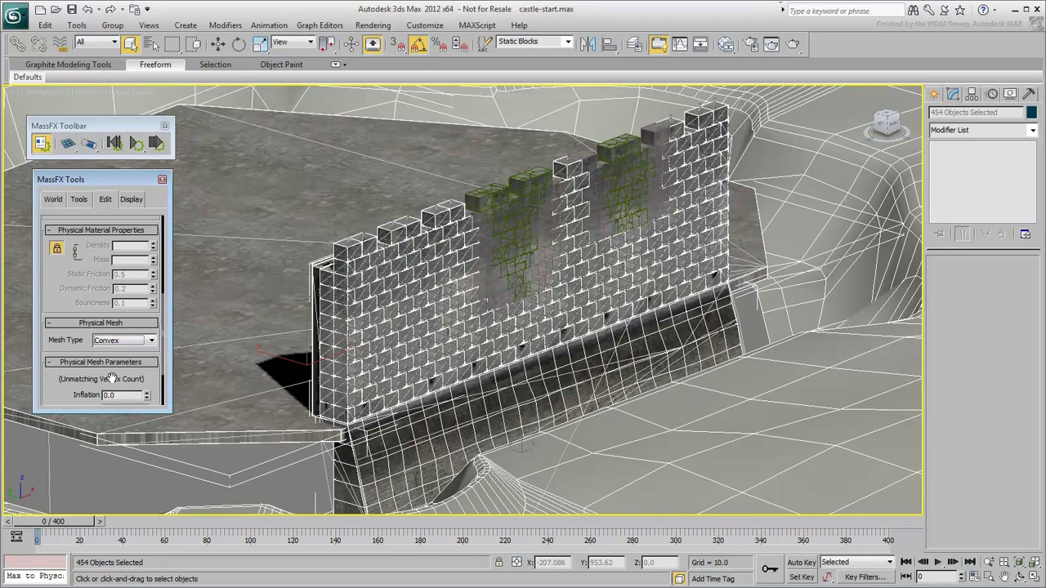
{"action": "scroll", "coordinate": [358, 311], "scroll_direction": "down", "scroll_amount": 4}
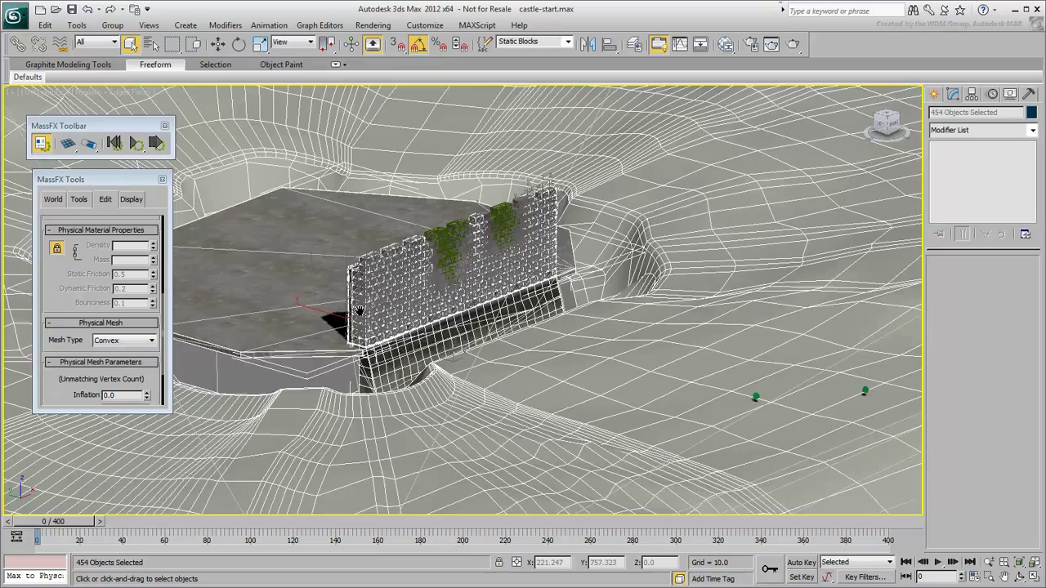
{"action": "middle_click_drag", "start_coordinate": [358, 311], "coordinate": [417, 340]}
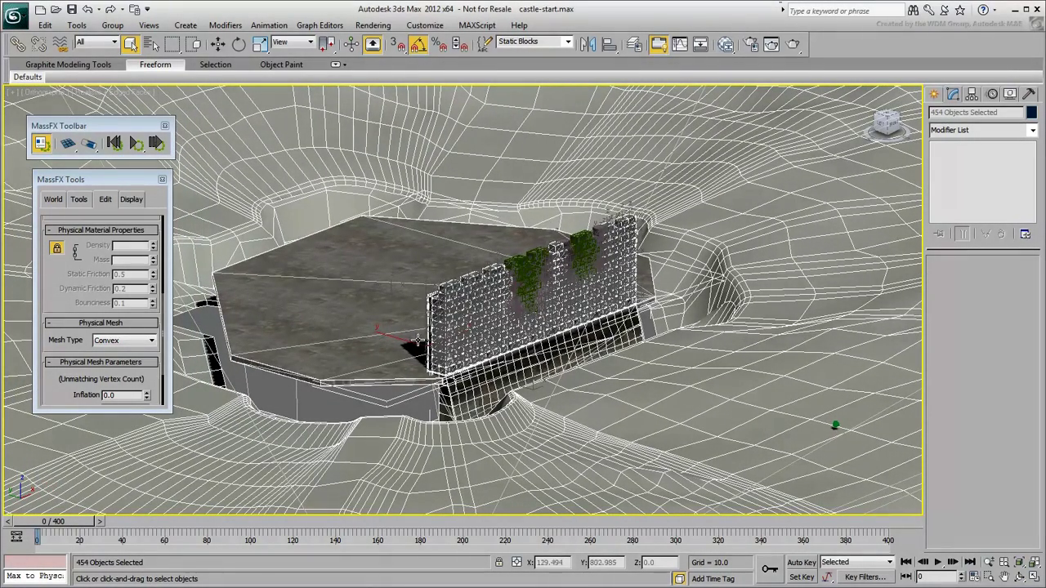
- Isolate the terrain and orbit around it to inspect the crater
{"action": "left_click", "coordinate": [304, 441]}
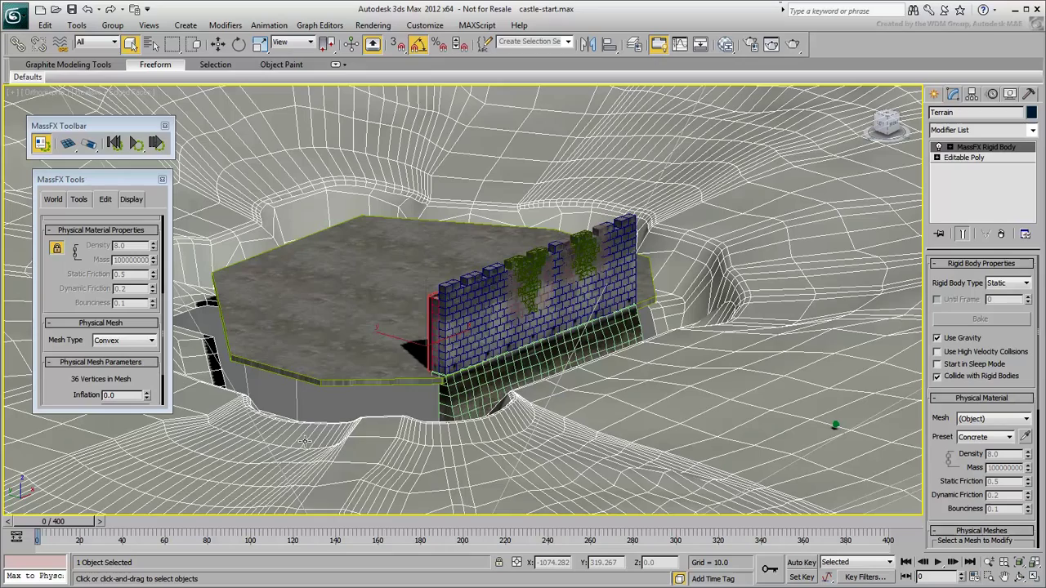
{"action": "right_click", "coordinate": [301, 435]}
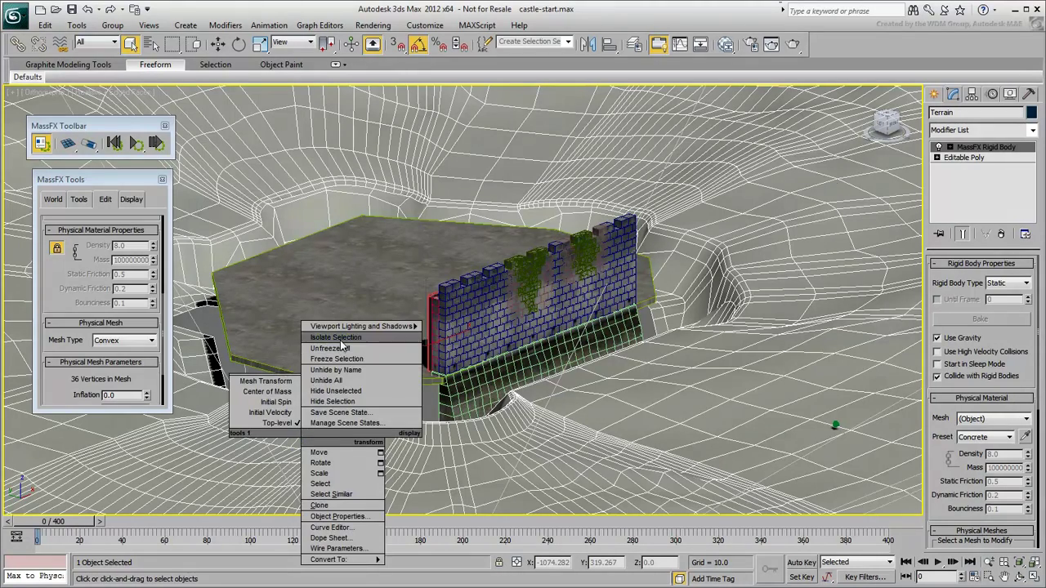
{"action": "left_click", "coordinate": [337, 337]}
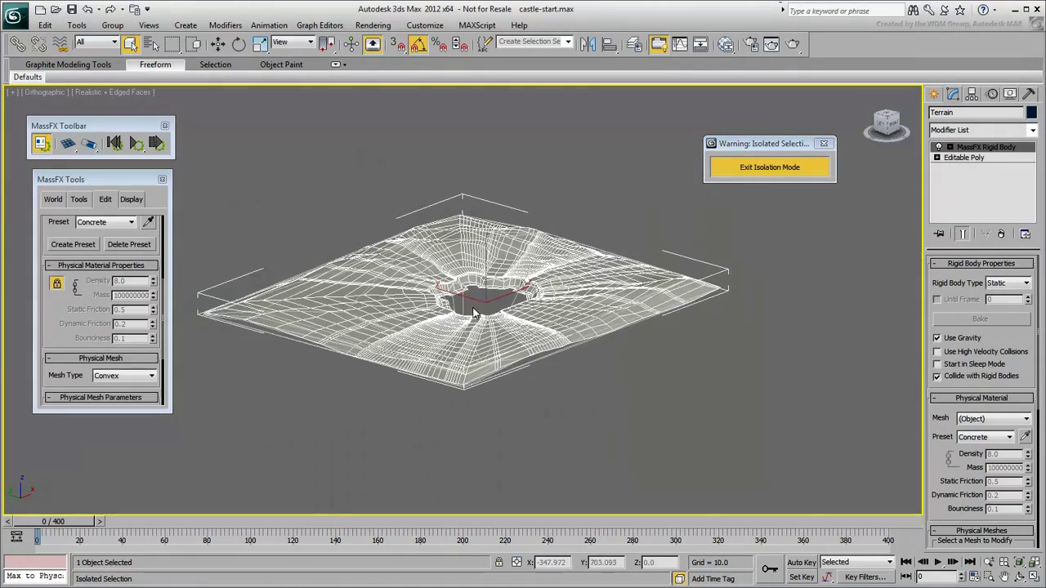
{"action": "scroll", "coordinate": [474, 313], "scroll_direction": "up", "scroll_amount": 8}
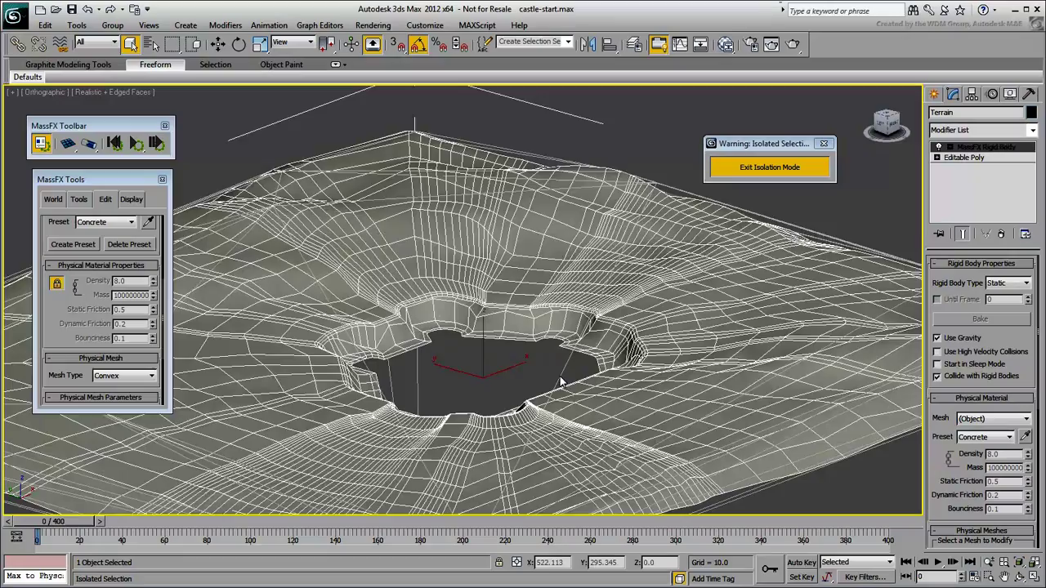
{"action": "middle_click_drag", "start_coordinate": [561, 383], "coordinate": [614, 372], "text": "alt"}
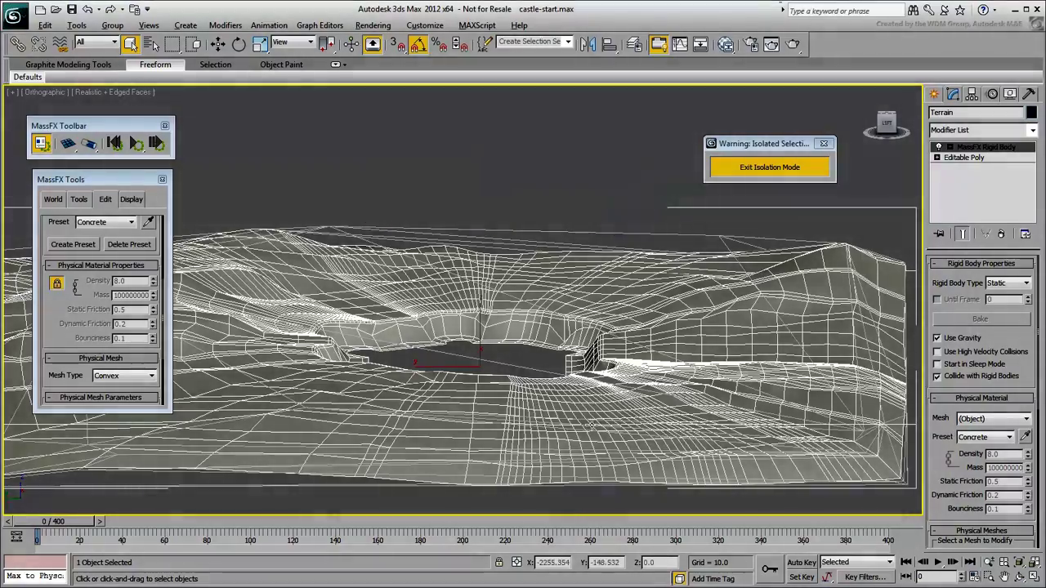
{"action": "middle_click_drag", "start_coordinate": [573, 376], "coordinate": [572, 425], "text": "alt"}
{"action": "middle_click_drag", "start_coordinate": [426, 474], "coordinate": [521, 439], "text": "alt"}
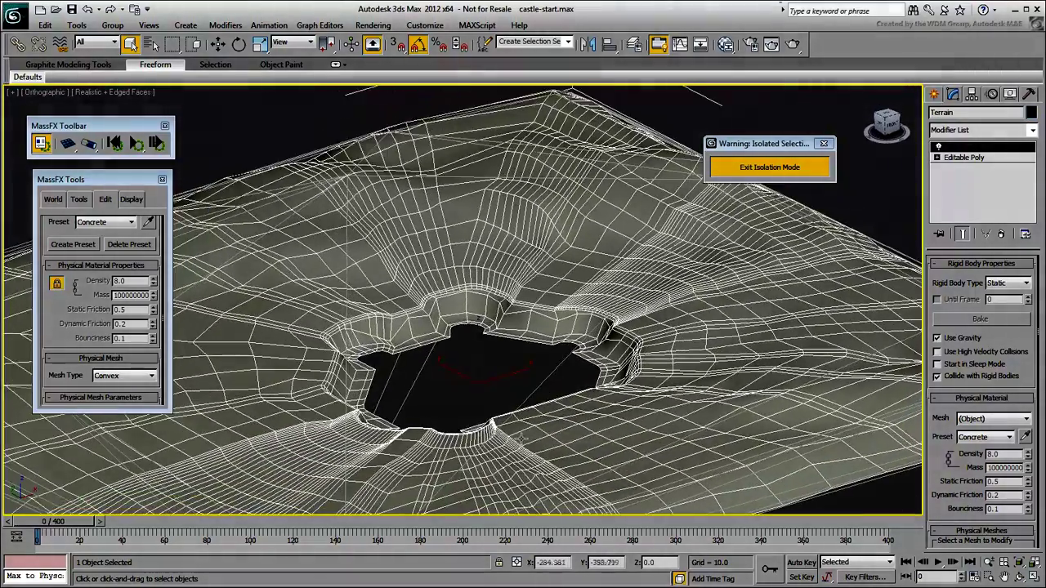
- Set the terrain's physical mesh type to Original
{"action": "left_click", "coordinate": [140, 378]}
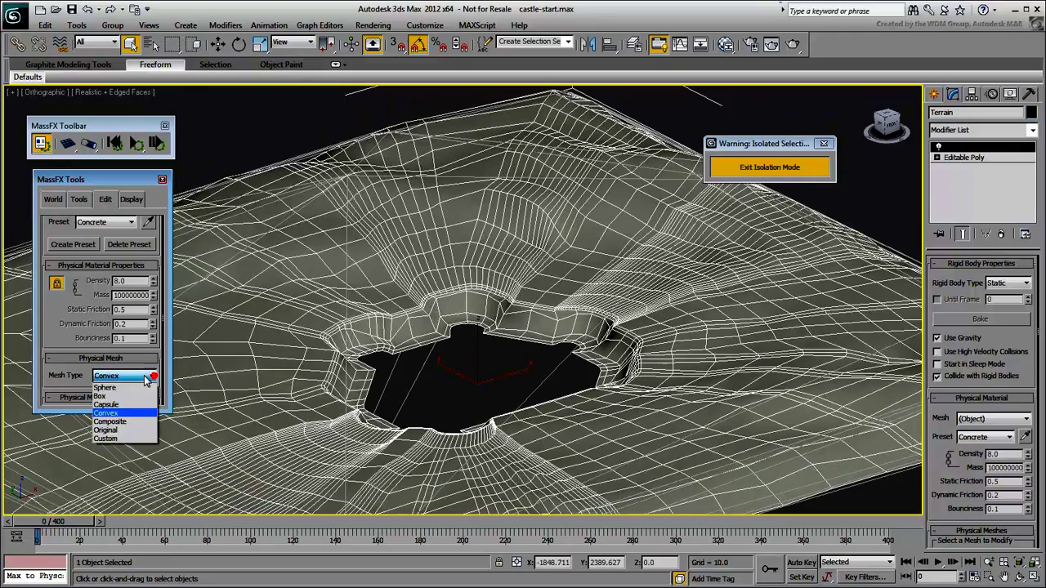
{"action": "left_click", "coordinate": [106, 430]}
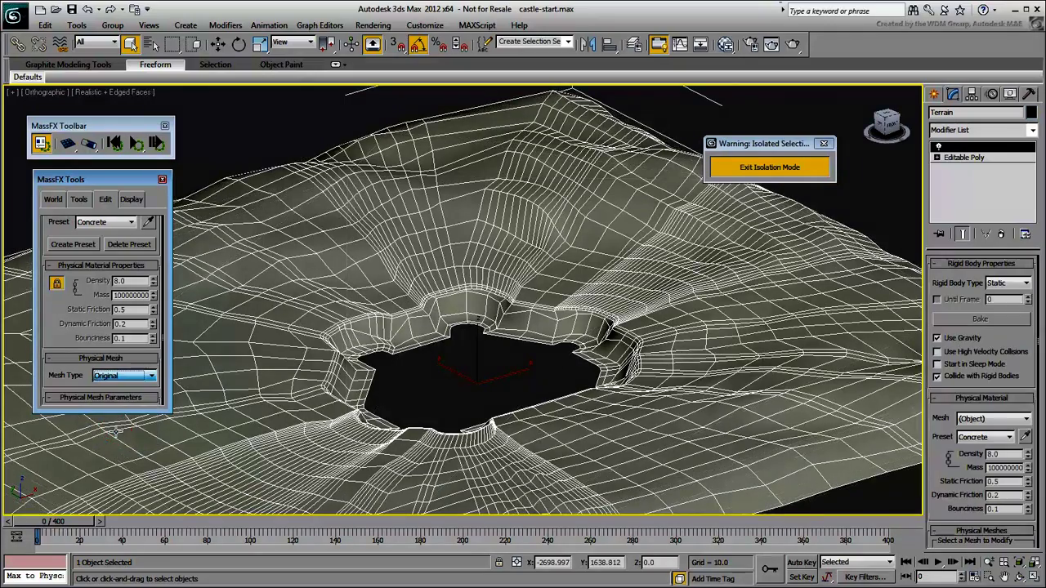
{"action": "mouse_move", "coordinate": [482, 377]}
{"action": "middle_mouse_down", "text": "alt"}
{"action": "mouse_move", "coordinate": [538, 354]}
{"action": "mouse_move", "coordinate": [529, 369]}
{"action": "mouse_move", "coordinate": [502, 369]}
{"action": "mouse_move", "coordinate": [505, 382]}
{"action": "middle_mouse_up", "text": "alt"}
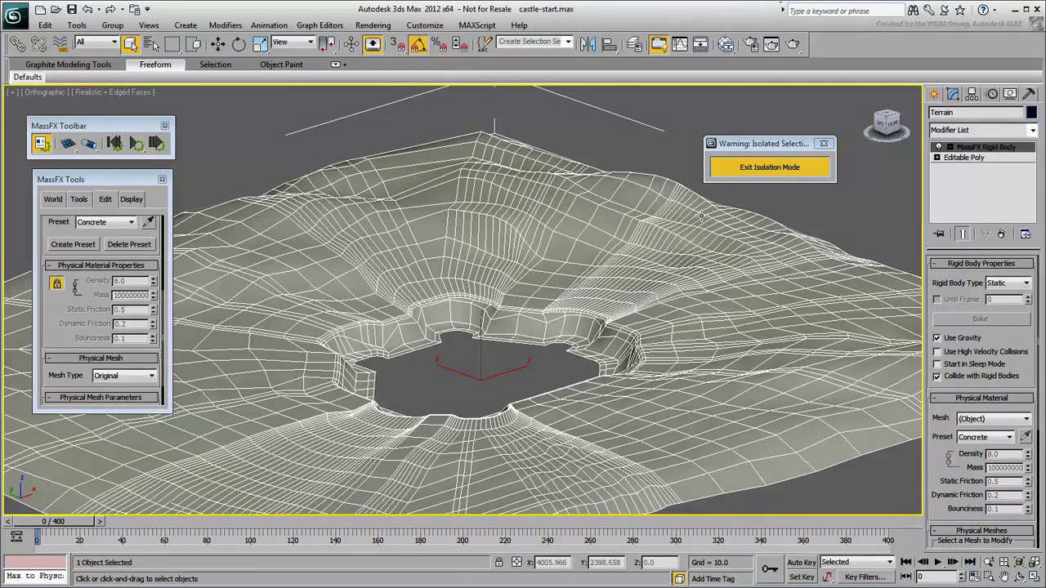
- Exit isolation mode and check the physics of the Yard and StraightStair002
{"action": "left_click", "coordinate": [759, 171]}
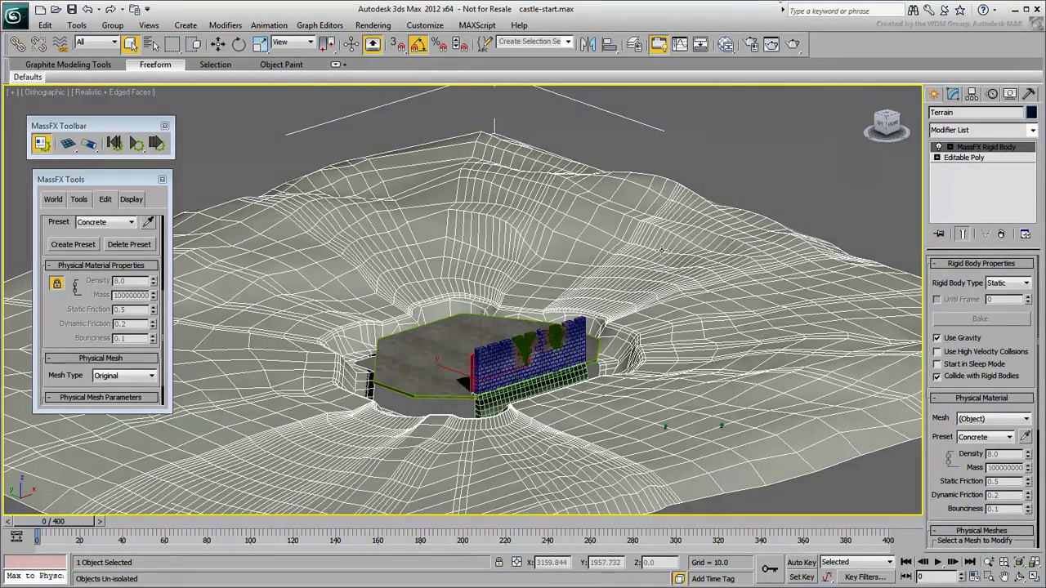
{"action": "scroll", "coordinate": [458, 440], "scroll_direction": "up", "scroll_amount": 5}
{"action": "left_click", "coordinate": [458, 439]}
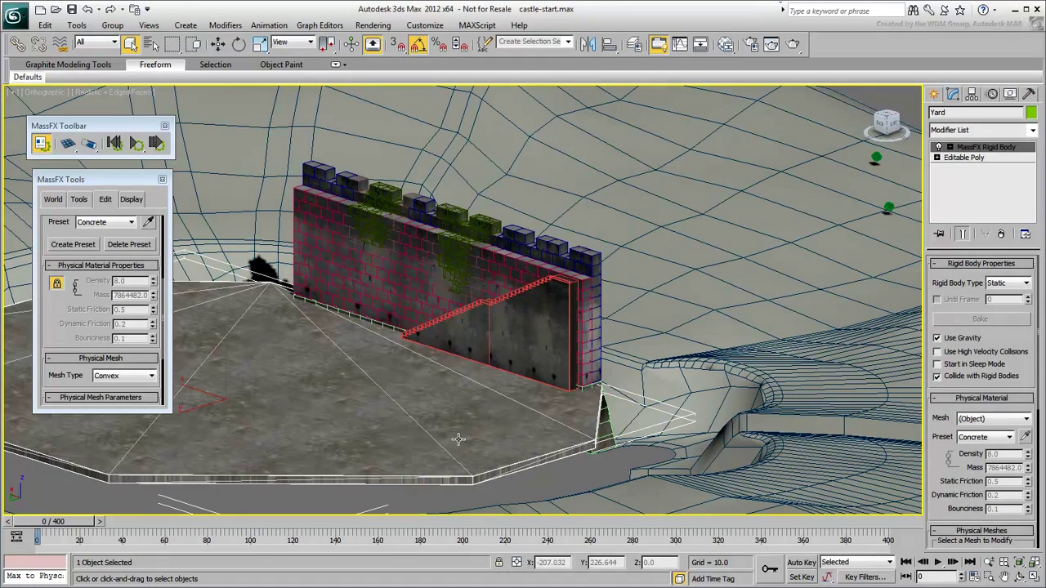
{"action": "left_click", "coordinate": [496, 300]}
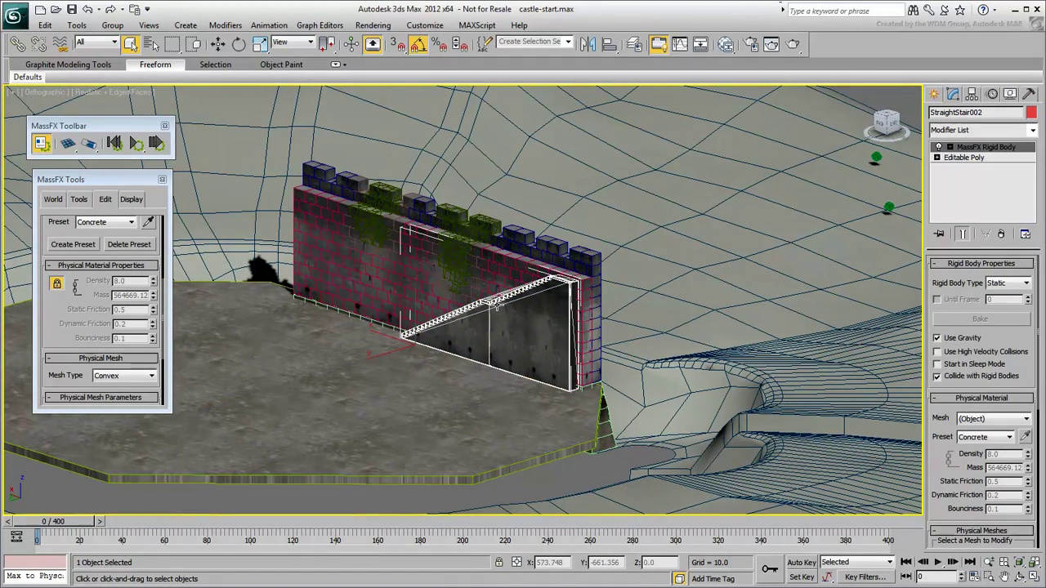
{"action": "scroll", "coordinate": [494, 302], "scroll_direction": "up", "scroll_amount": 4}
{"action": "scroll", "coordinate": [496, 300], "scroll_direction": "up", "scroll_amount": 3}
{"action": "mouse_move", "coordinate": [473, 374]}
{"action": "middle_mouse_down", "text": "alt"}
{"action": "mouse_move", "coordinate": [466, 397]}
{"action": "mouse_move", "coordinate": [475, 377]}
{"action": "middle_mouse_up", "text": "alt"}
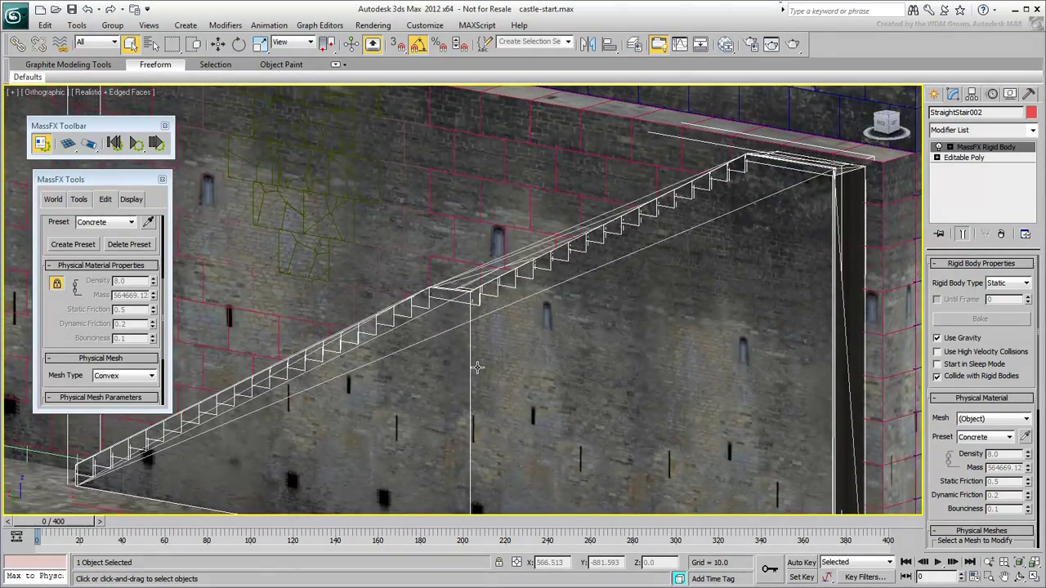
- Orbit to the wall front and select Brick079 to check its physics
{"action": "scroll", "coordinate": [473, 369], "scroll_direction": "down", "scroll_amount": 5}
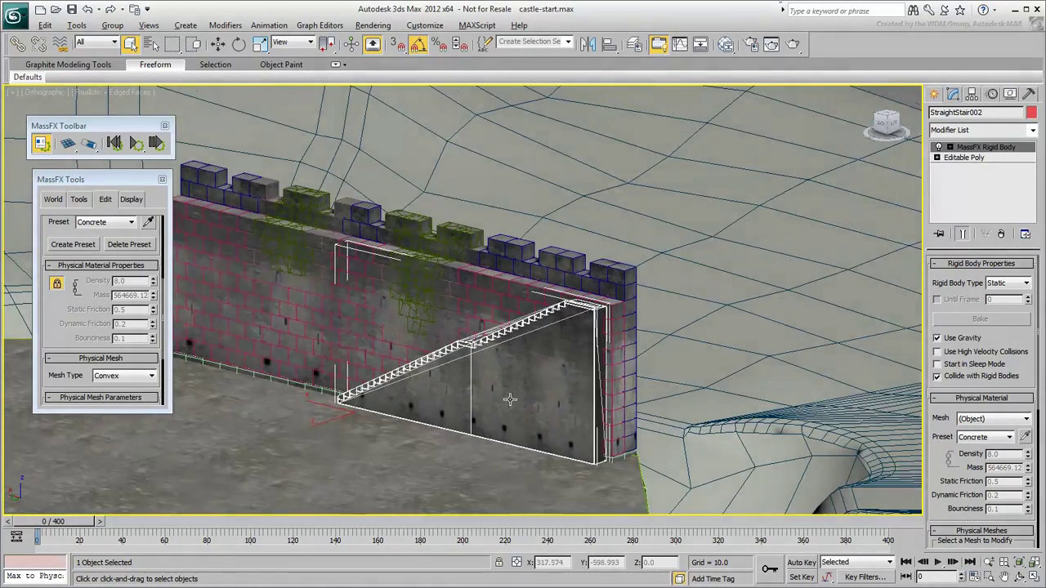
{"action": "middle_click_drag", "start_coordinate": [511, 400], "coordinate": [423, 421], "text": "alt"}
{"action": "middle_click_drag", "start_coordinate": [553, 472], "coordinate": [227, 498], "text": "alt"}
{"action": "left_click", "coordinate": [227, 499]}
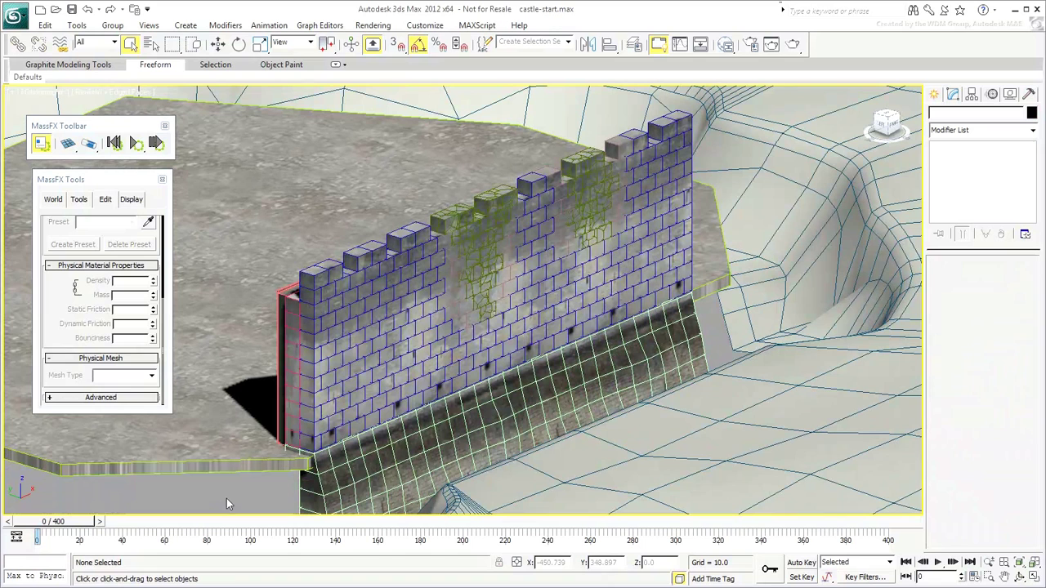
{"action": "left_click", "coordinate": [311, 399]}
{"action": "left_click", "coordinate": [311, 399]}
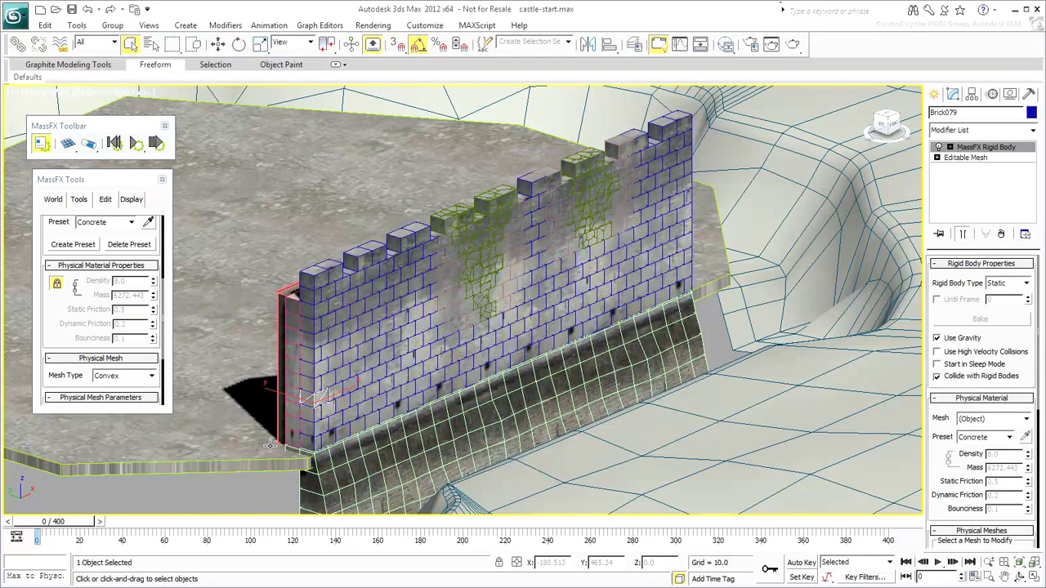
- Clear the selection and select the Fragments and Dynamic Blocks sets
{"action": "left_click", "coordinate": [251, 488]}
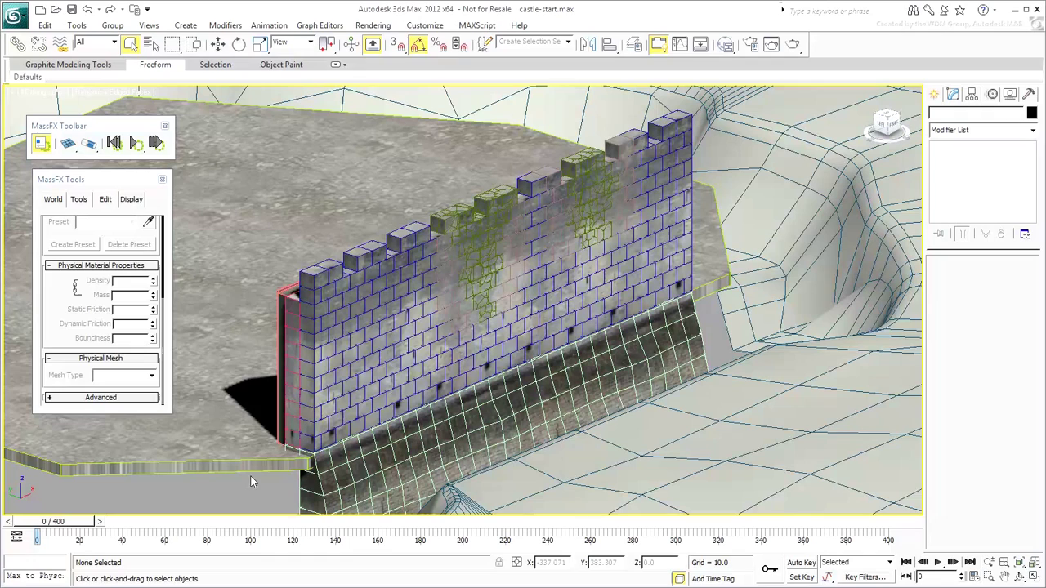
{"action": "left_click", "coordinate": [517, 42]}
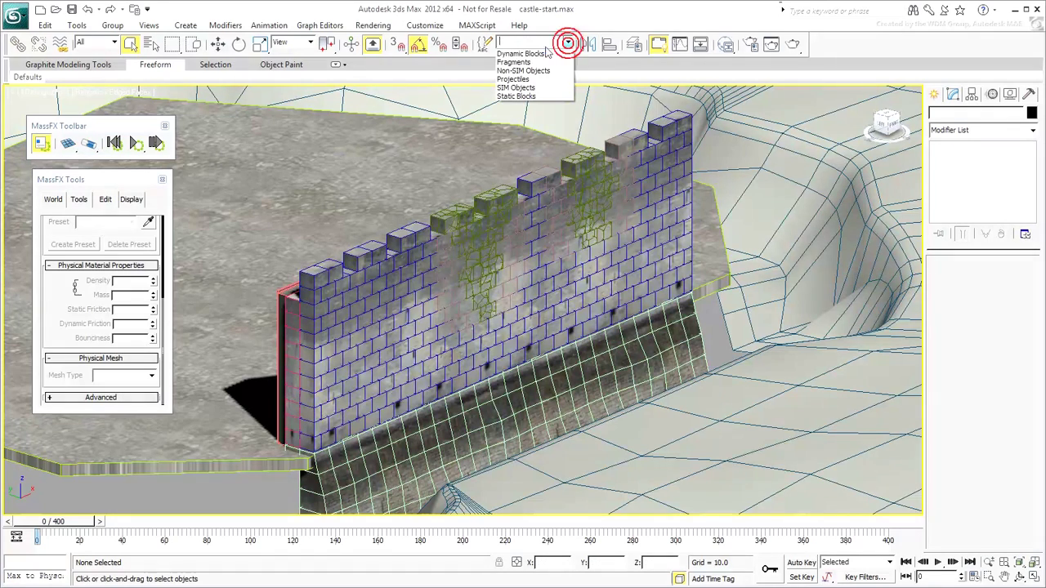
{"action": "left_click", "coordinate": [518, 60]}
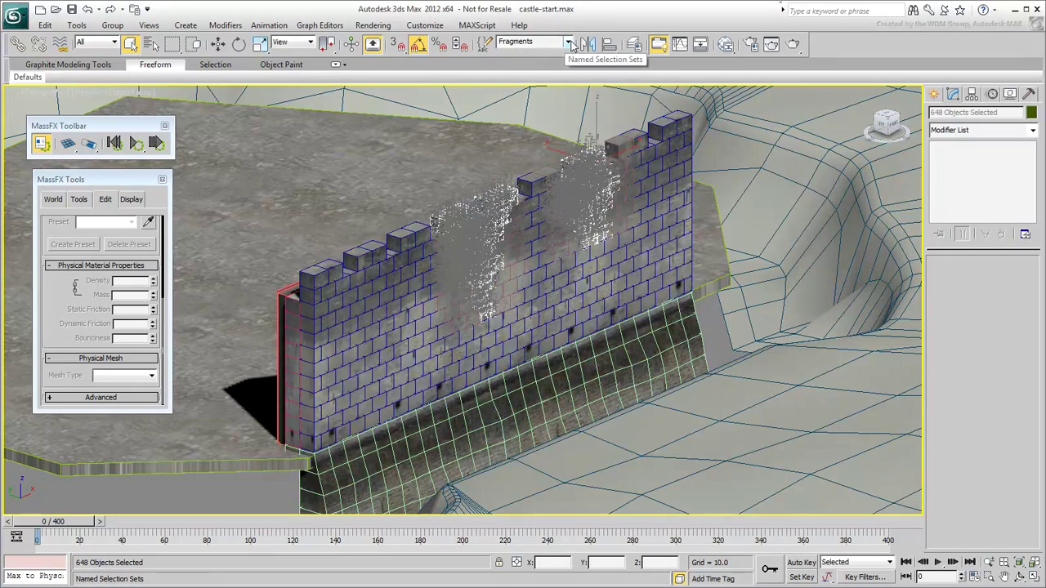
{"action": "left_click", "coordinate": [572, 44]}
{"action": "left_click", "coordinate": [534, 59]}
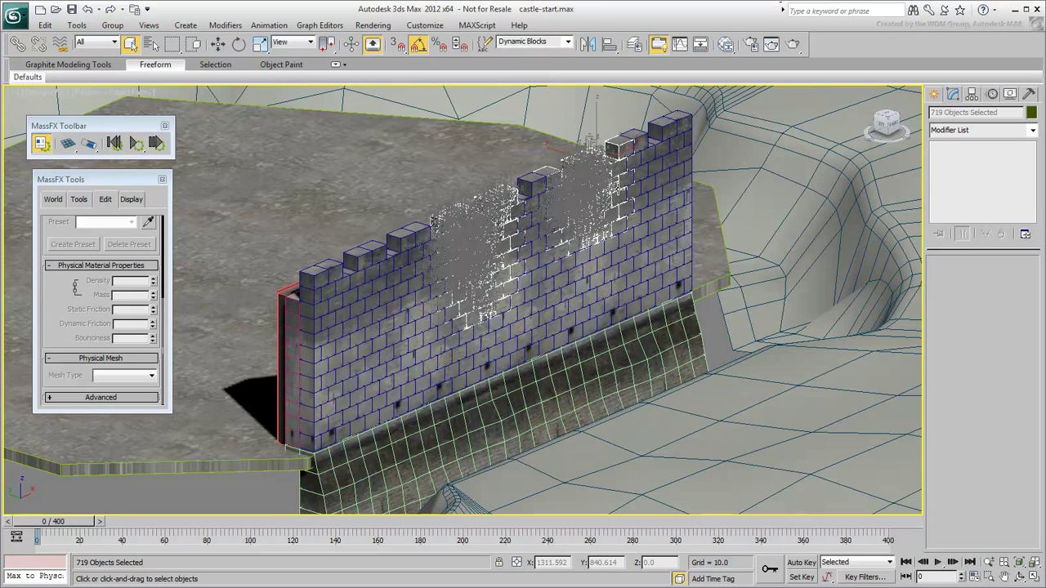
- Make the 719 selected blocks dynamic rigid bodies with the Concrete material preset
{"action": "left_click", "coordinate": [69, 146]}
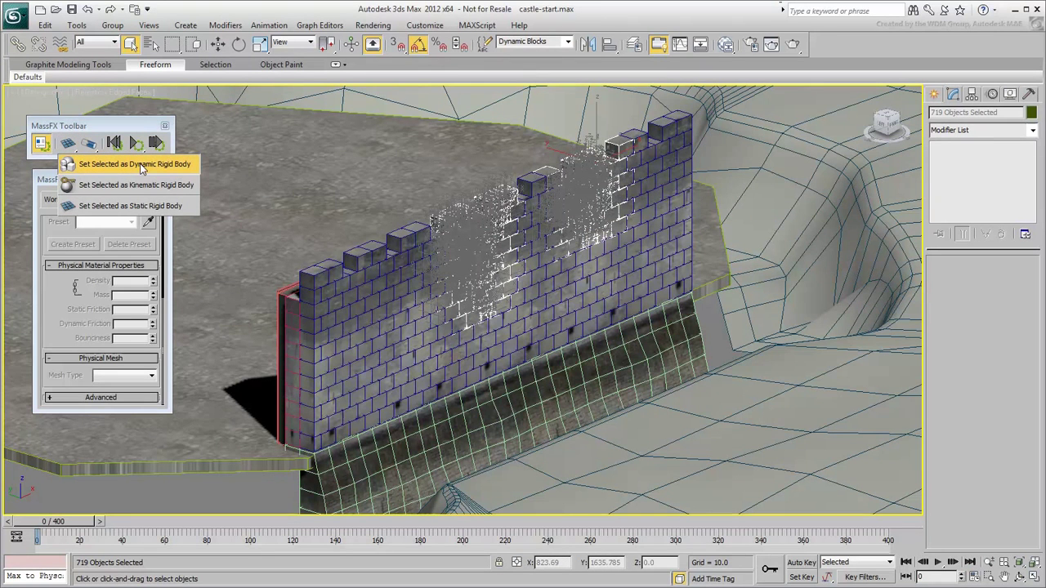
{"action": "left_click", "coordinate": [141, 165]}
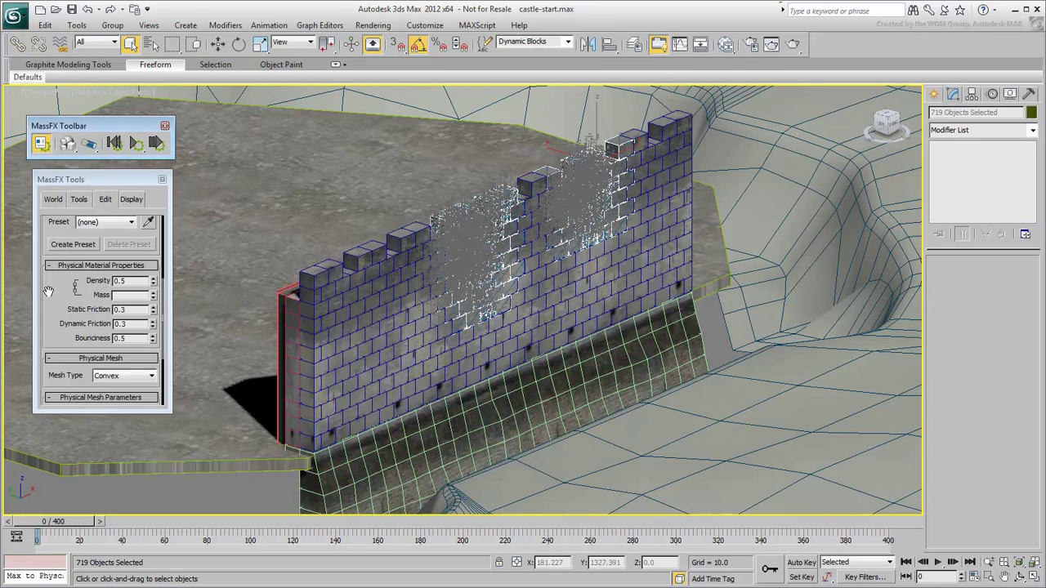
{"action": "left_click", "coordinate": [132, 255]}
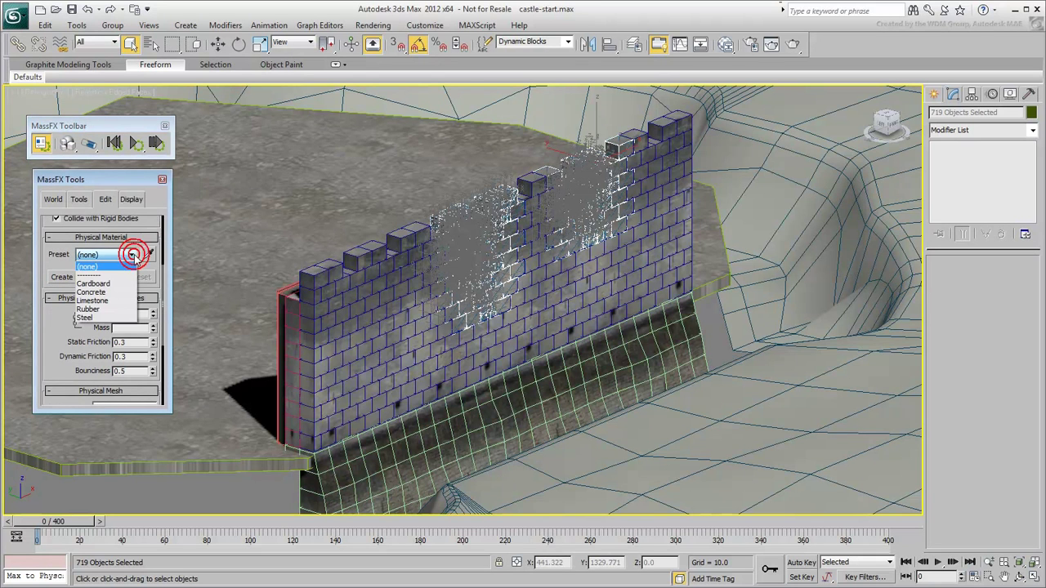
{"action": "left_click", "coordinate": [95, 294]}
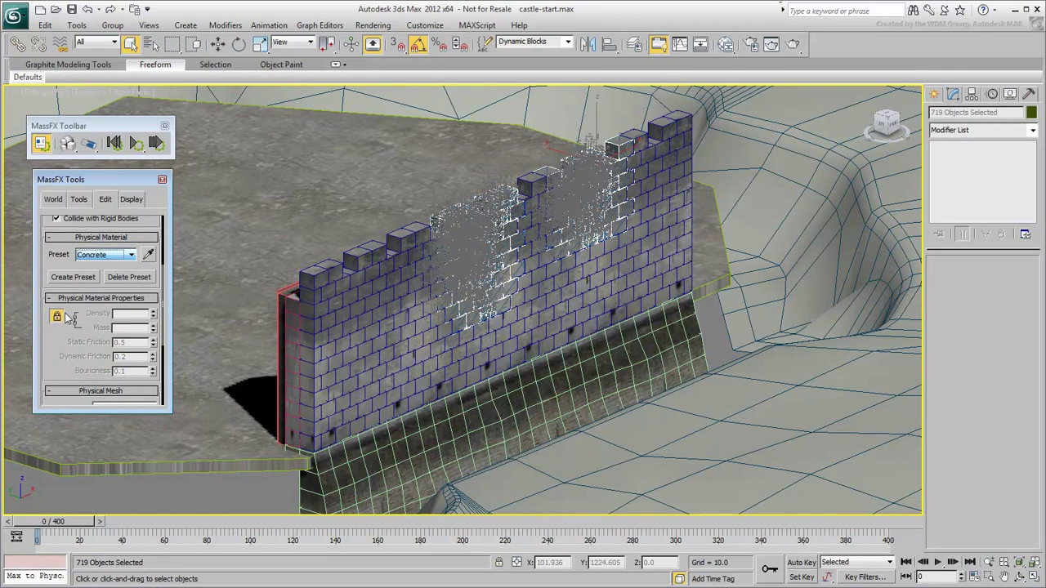
- Enable Start in Sleep Mode for the 719 selected dynamic blocks
{"action": "left_click_drag", "start_coordinate": [50, 352], "coordinate": [56, 273]}
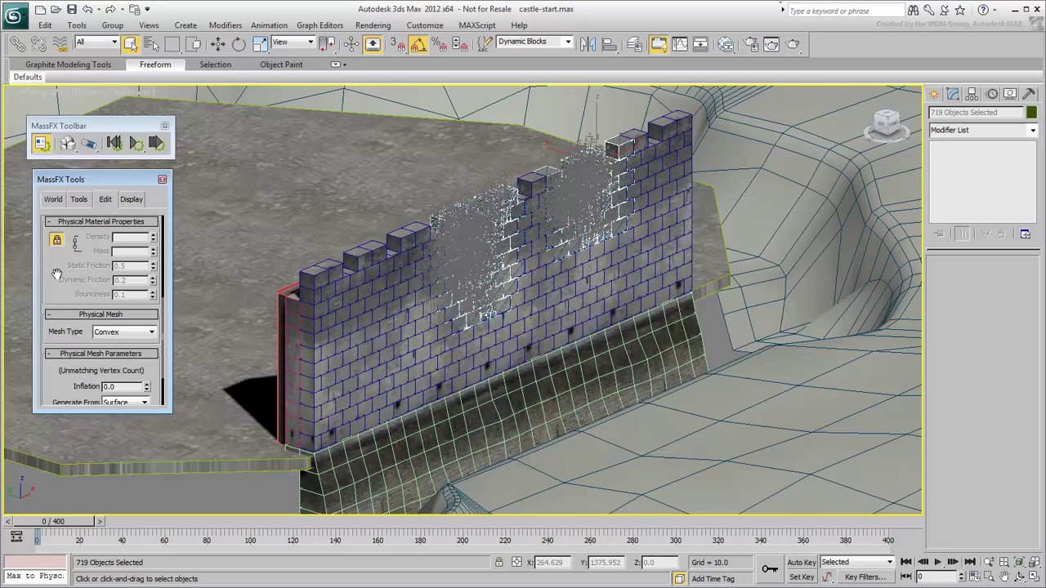
{"action": "left_click_drag", "start_coordinate": [54, 265], "coordinate": [53, 380]}
{"action": "scroll", "coordinate": [57, 262], "scroll_direction": "up", "scroll_amount": 1}
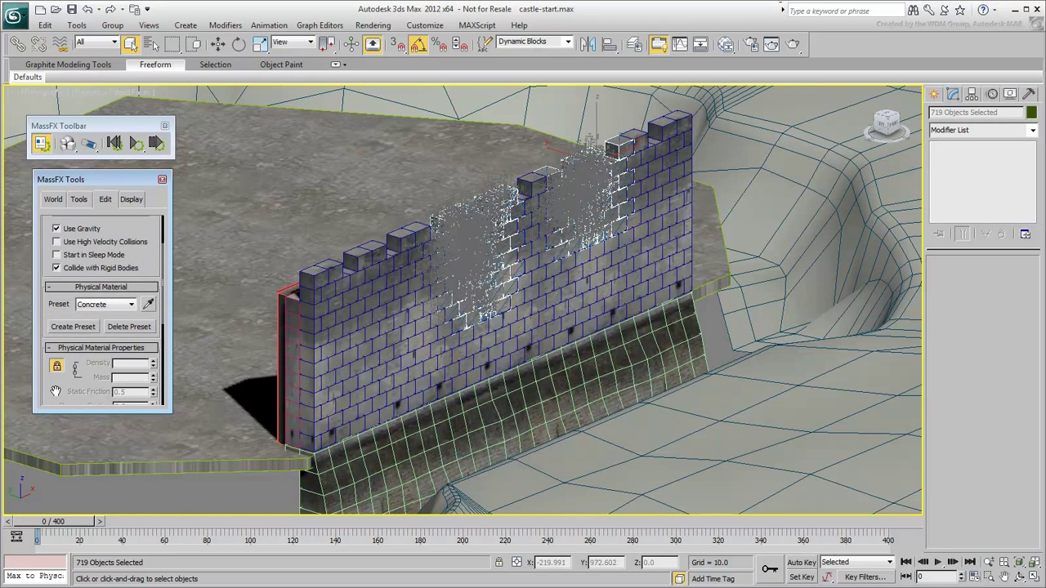
{"action": "left_click", "coordinate": [56, 255]}
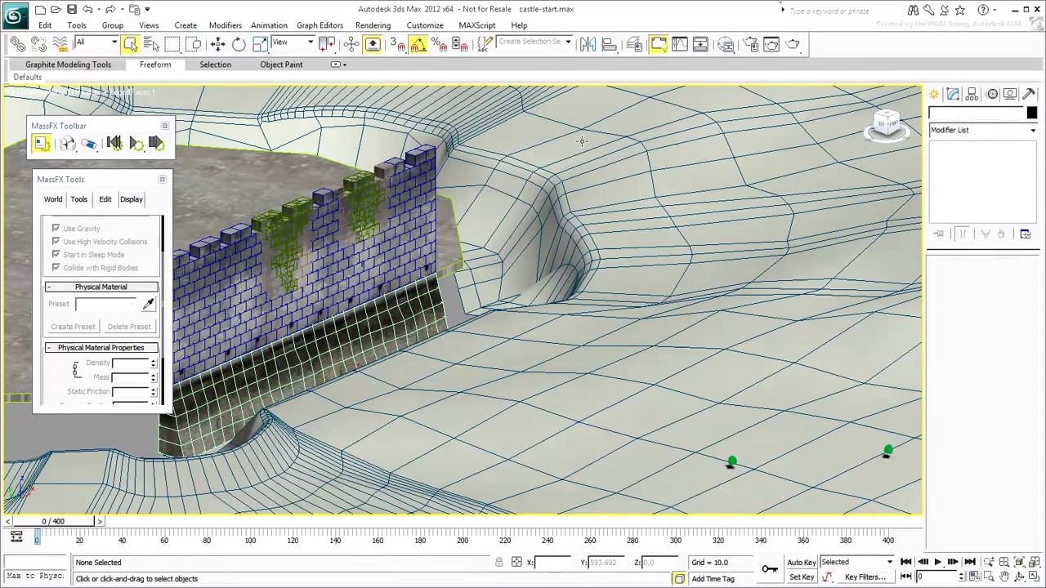
- Make the two Projectiles stones kinematic Concrete rigid bodies and scrub to preview their flight
{"action": "left_click", "coordinate": [567, 42]}
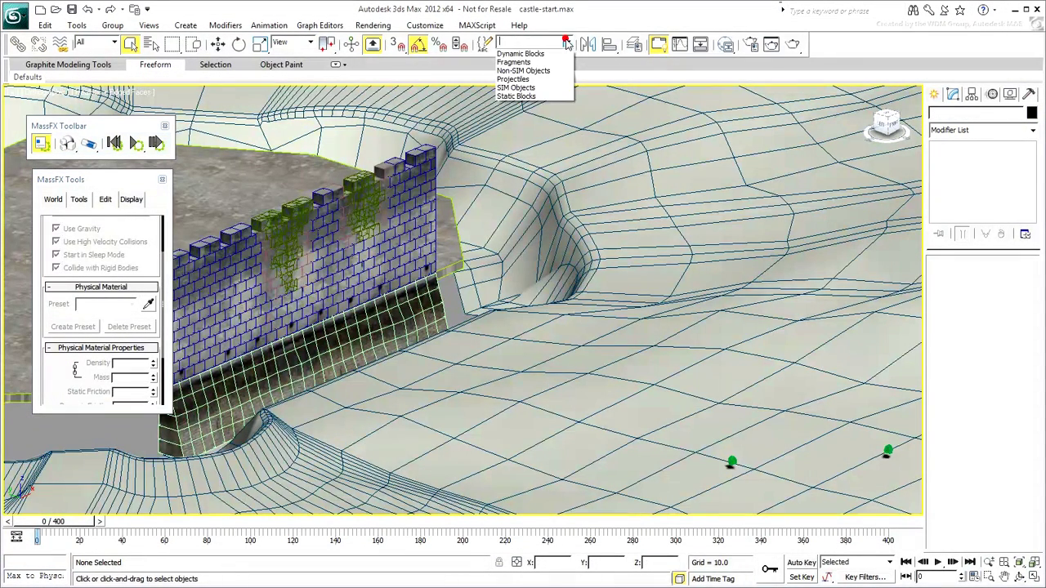
{"action": "left_click", "coordinate": [513, 79]}
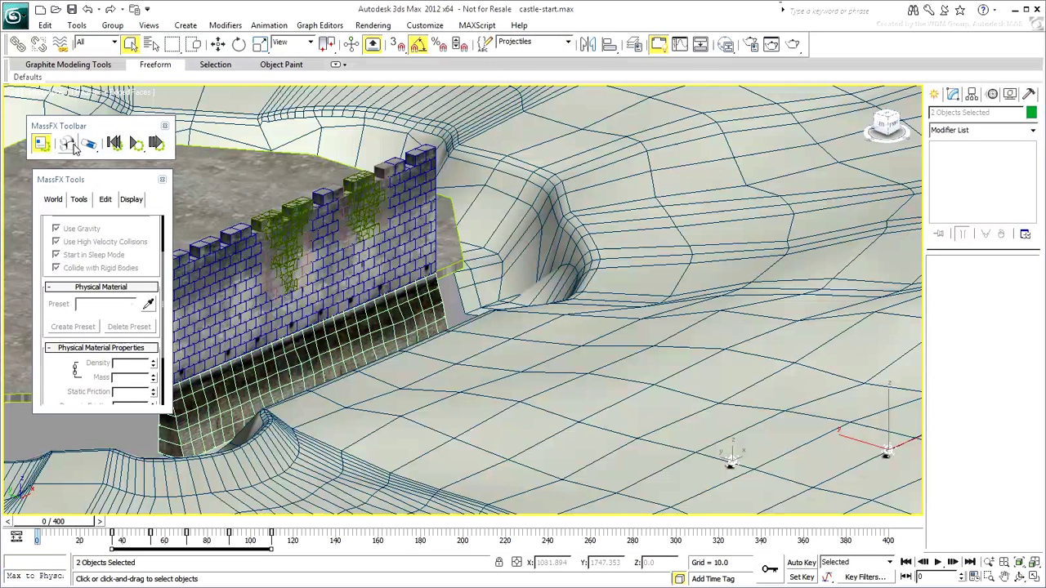
{"action": "left_click_drag", "start_coordinate": [69, 144], "coordinate": [101, 191]}
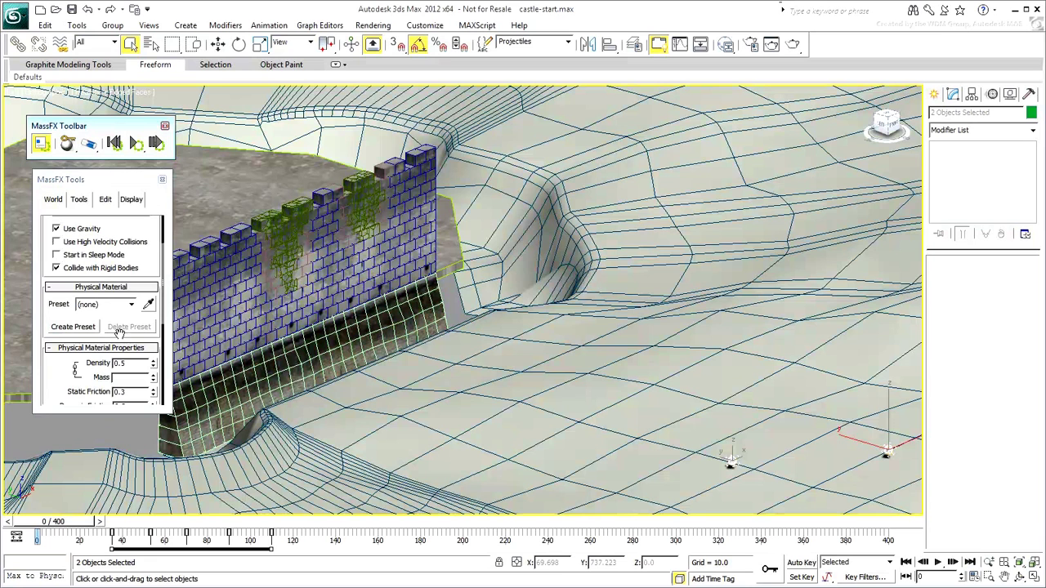
{"action": "left_click", "coordinate": [133, 306]}
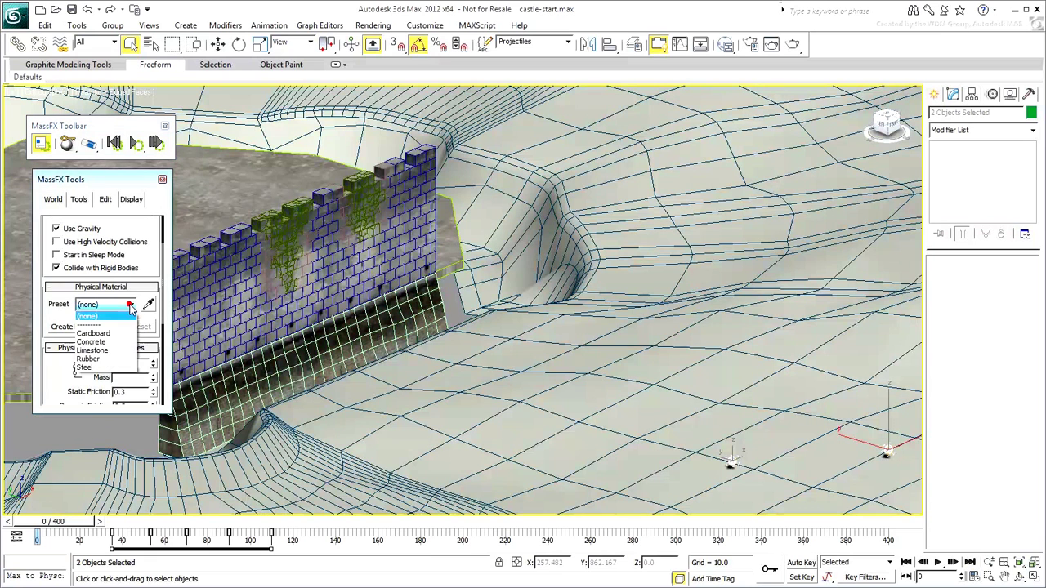
{"action": "left_click", "coordinate": [95, 345]}
{"action": "left_click_drag", "start_coordinate": [50, 389], "coordinate": [52, 326]}
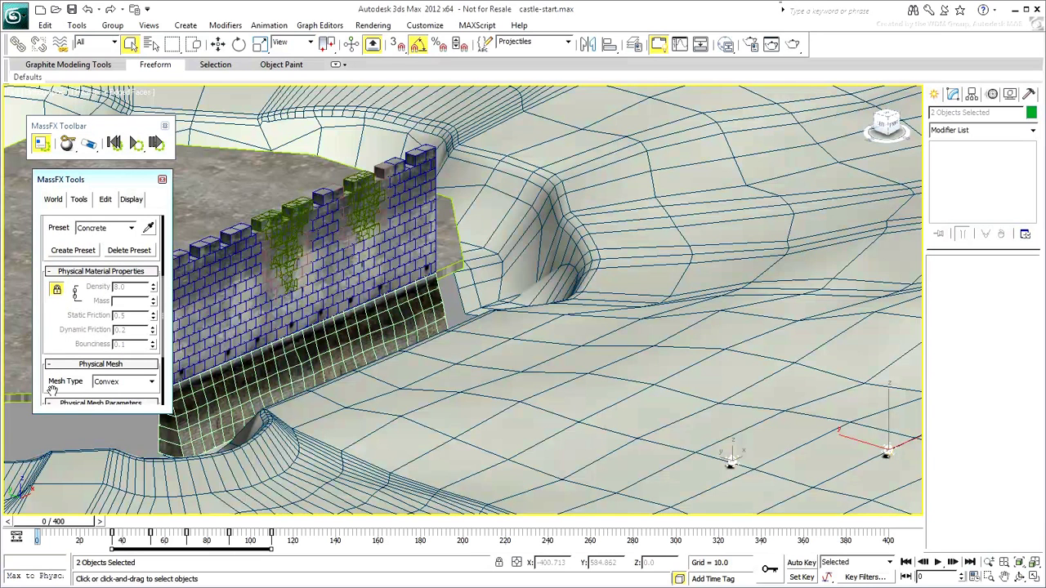
{"action": "left_click_drag", "start_coordinate": [59, 523], "coordinate": [36, 531]}
- Keep Stone002 kinematic only until frame 64, when it reaches the wall
{"action": "left_click", "coordinate": [74, 443]}
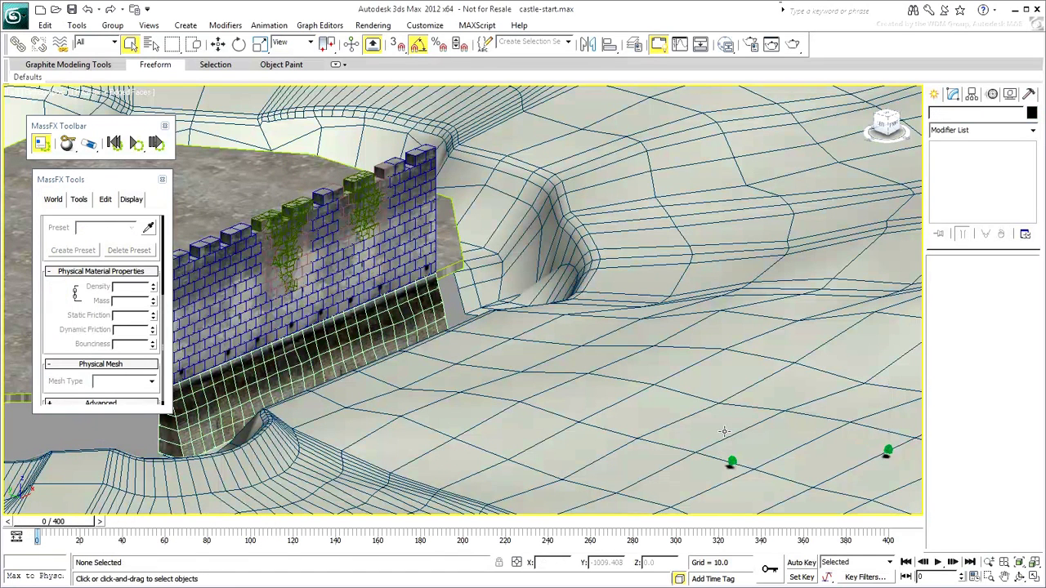
{"action": "left_click", "coordinate": [884, 459]}
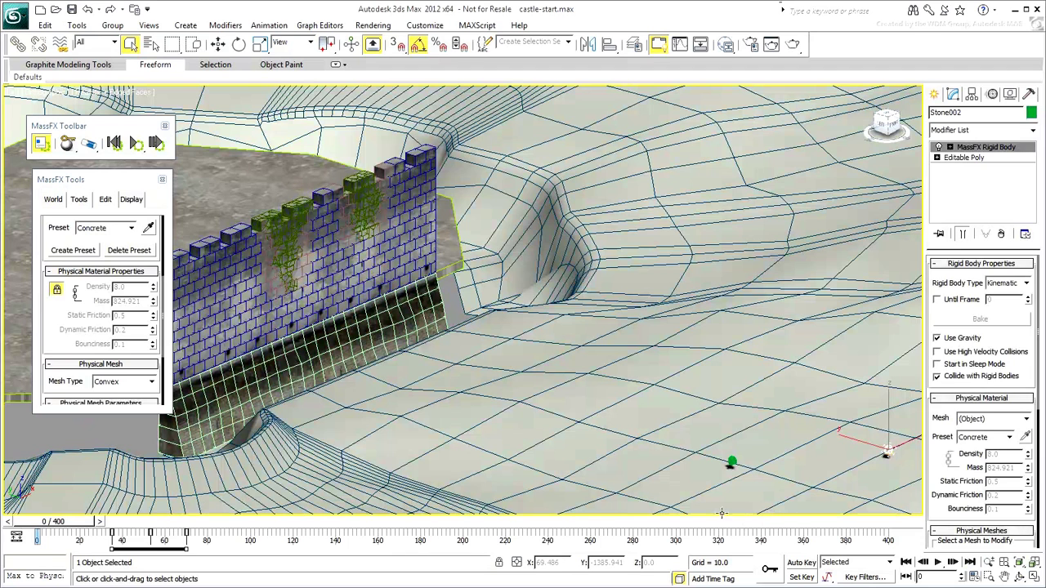
{"action": "scroll", "coordinate": [71, 328], "scroll_direction": "up", "scroll_amount": 3}
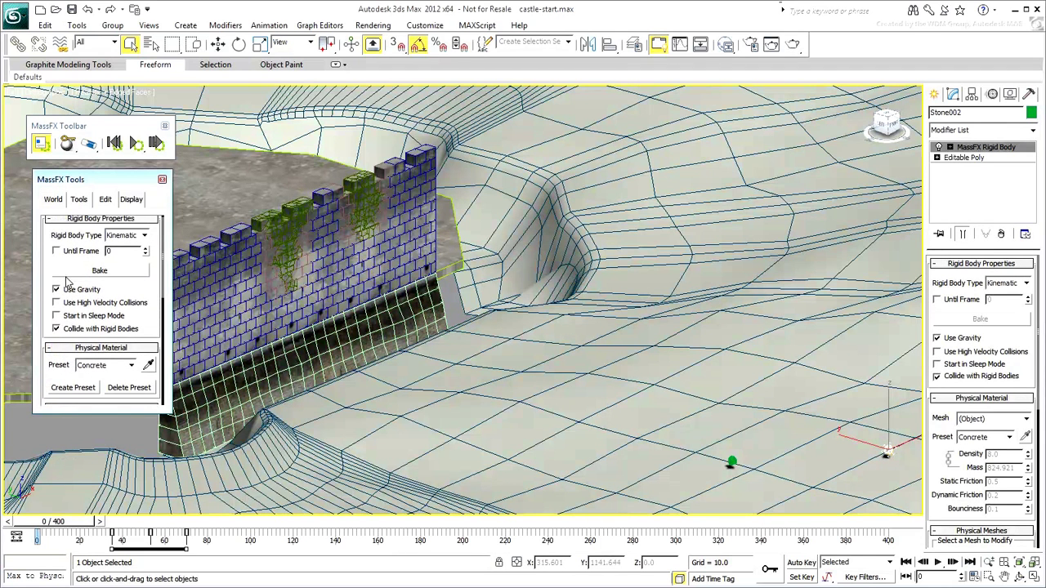
{"action": "left_click", "coordinate": [55, 251]}
{"action": "left_click_drag", "start_coordinate": [65, 527], "coordinate": [195, 527]}
{"action": "double_click", "coordinate": [121, 251]}
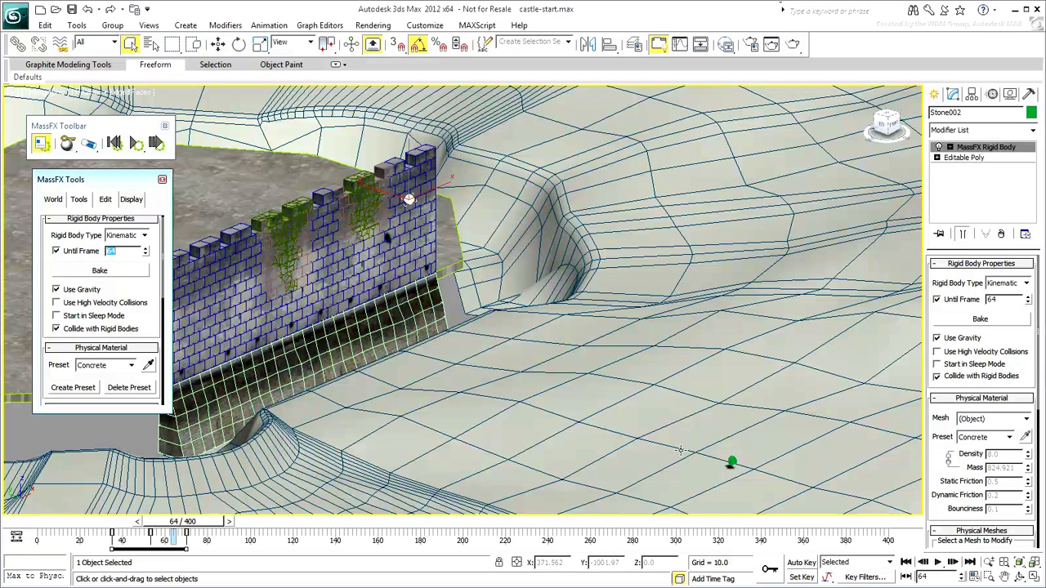
- Keep Stone001 kinematic only until frame 98, then return to frame 0
{"action": "left_click", "coordinate": [730, 463]}
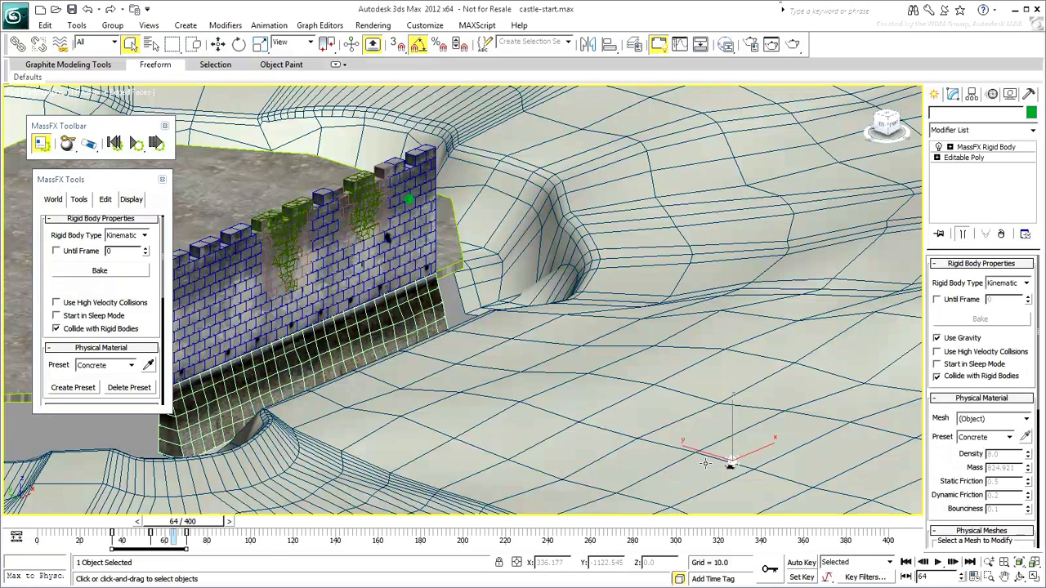
{"action": "left_click", "coordinate": [73, 253]}
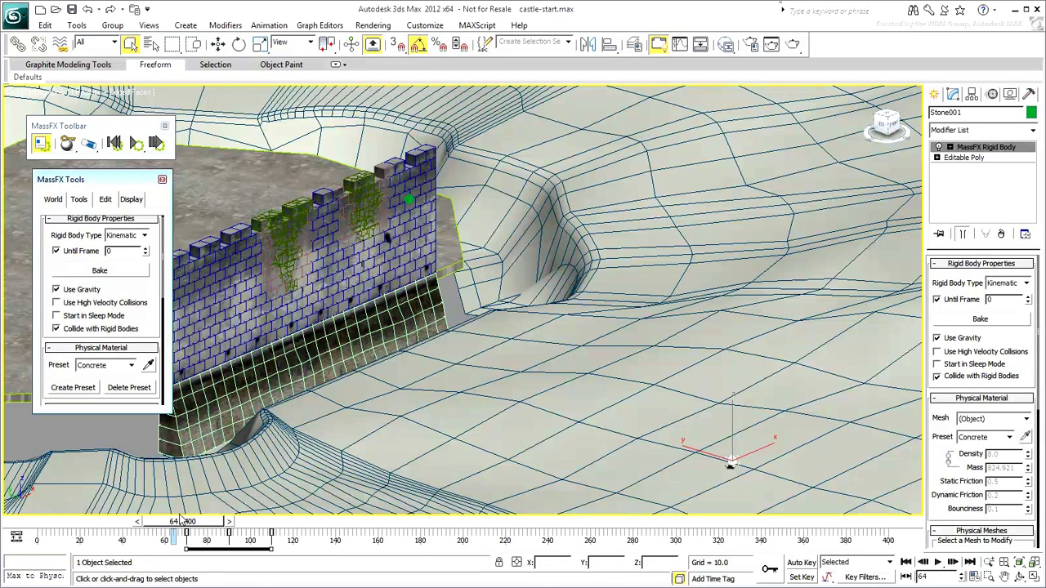
{"action": "left_click_drag", "start_coordinate": [182, 522], "coordinate": [257, 524]}
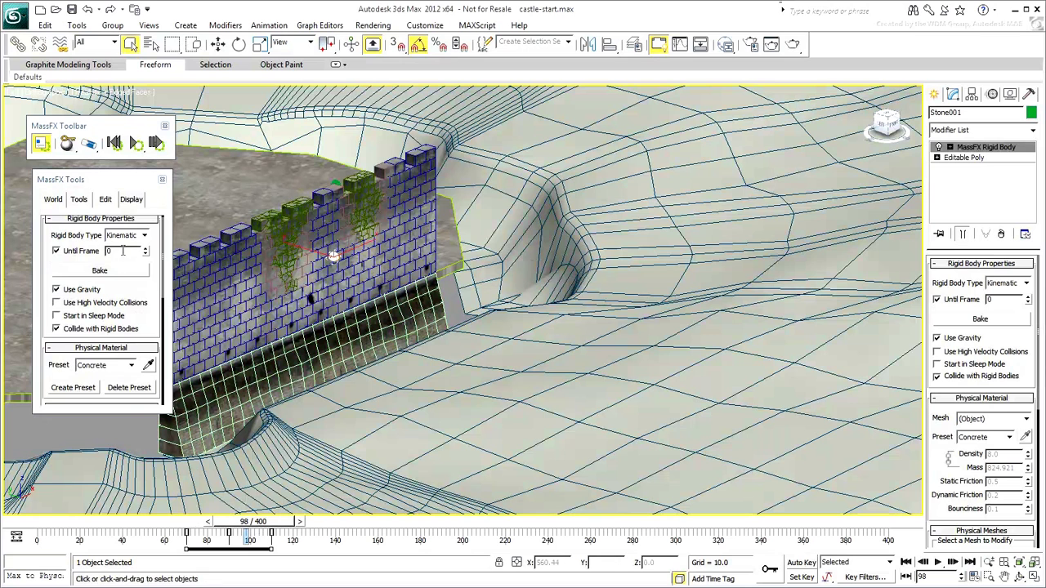
{"action": "left_click", "coordinate": [95, 255]}
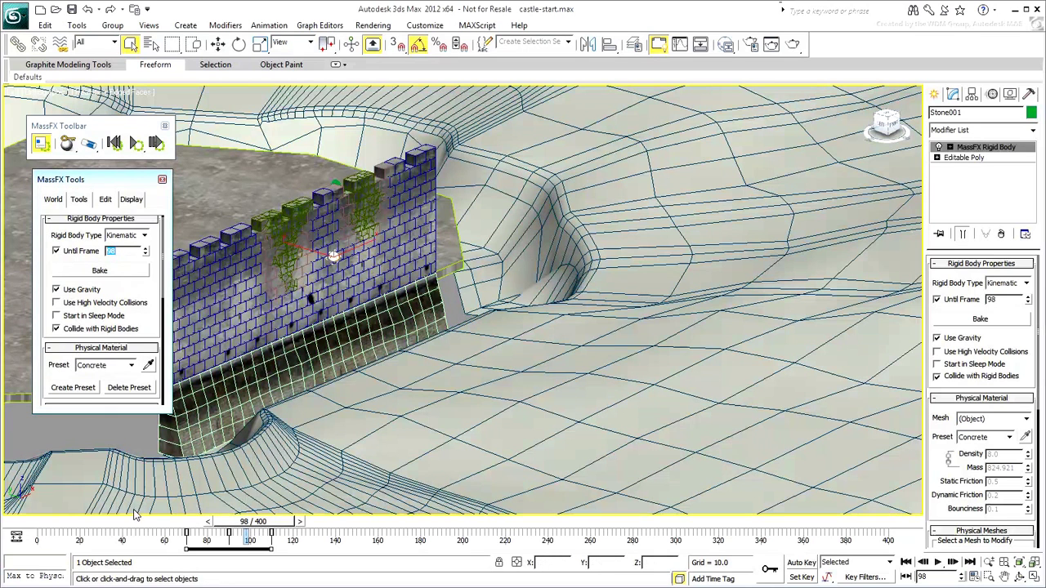
{"action": "left_click_drag", "start_coordinate": [251, 529], "coordinate": [4, 529]}
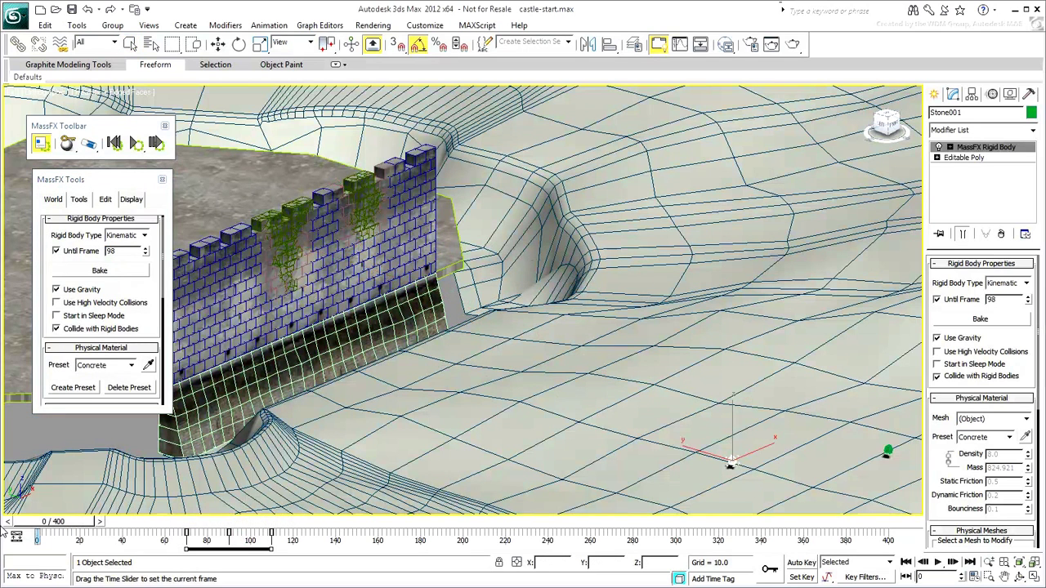
- Deselect the stone and run the MassFX simulation to frame 125 as the stones hit the wall
{"action": "left_click", "coordinate": [119, 426]}
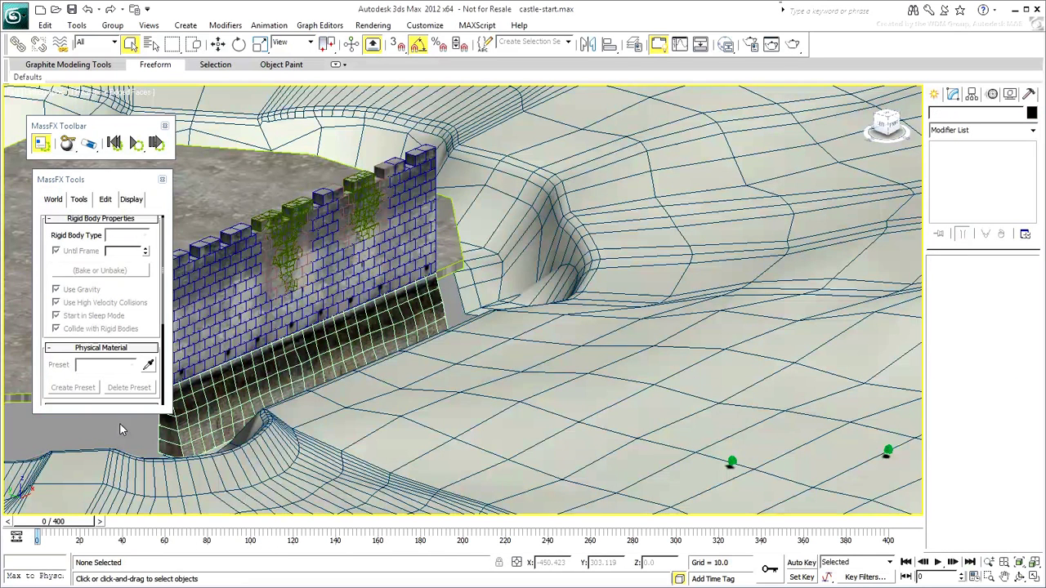
{"action": "left_click", "coordinate": [134, 143]}
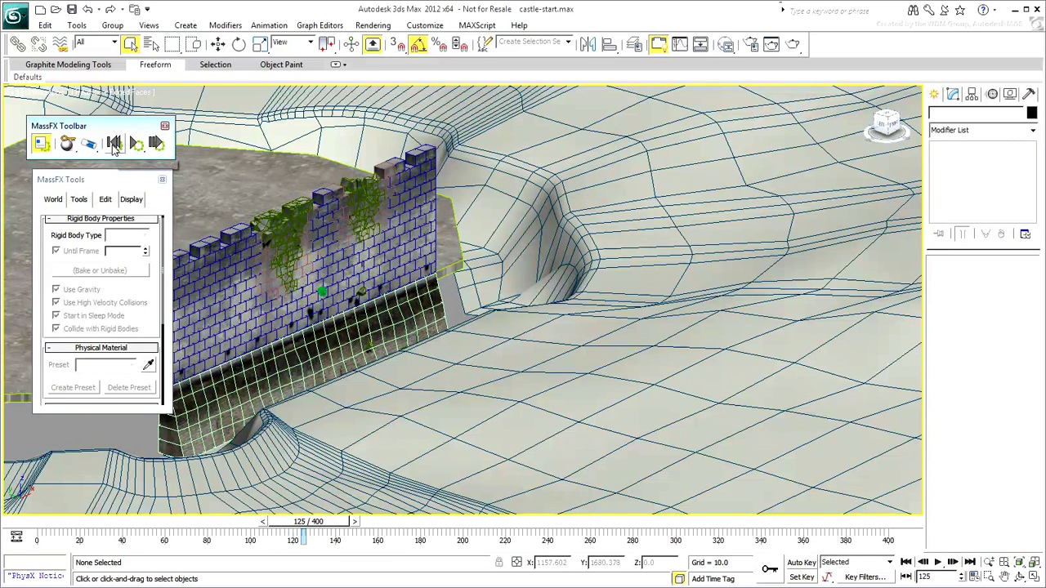
- Reset the simulation, reselect the Projectiles set and clear its physical material preset to make density editable
{"action": "left_click", "coordinate": [115, 145]}
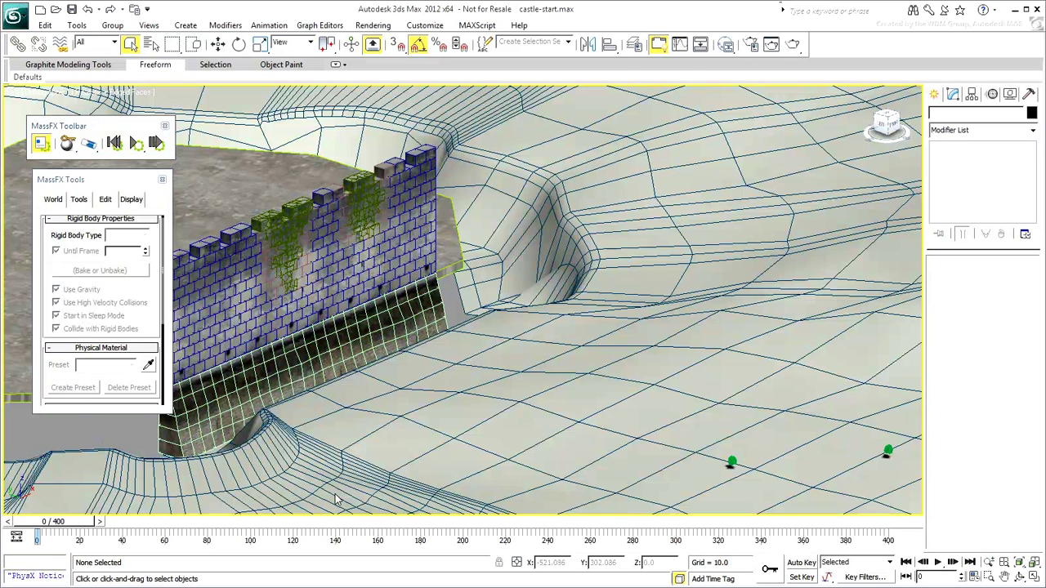
{"action": "left_click", "coordinate": [568, 41]}
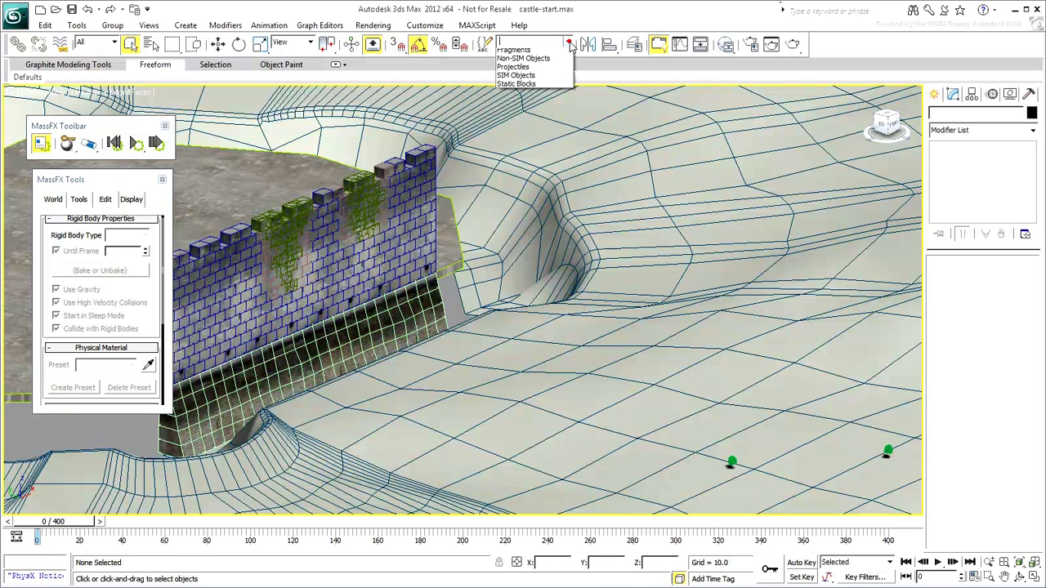
{"action": "left_click", "coordinate": [523, 79]}
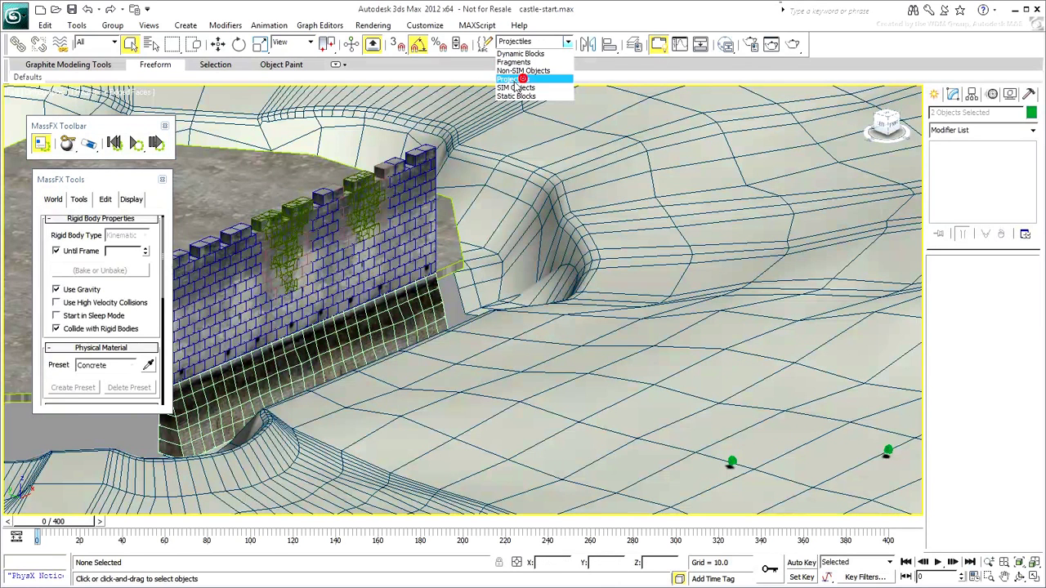
{"action": "left_click_drag", "start_coordinate": [154, 292], "coordinate": [153, 164]}
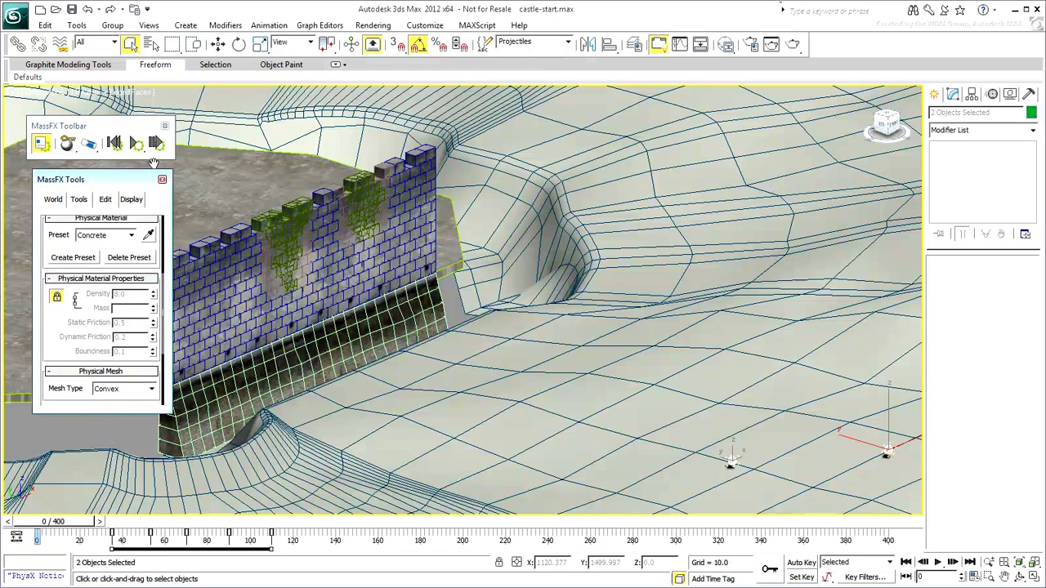
{"action": "left_click", "coordinate": [131, 239]}
{"action": "left_click", "coordinate": [105, 243]}
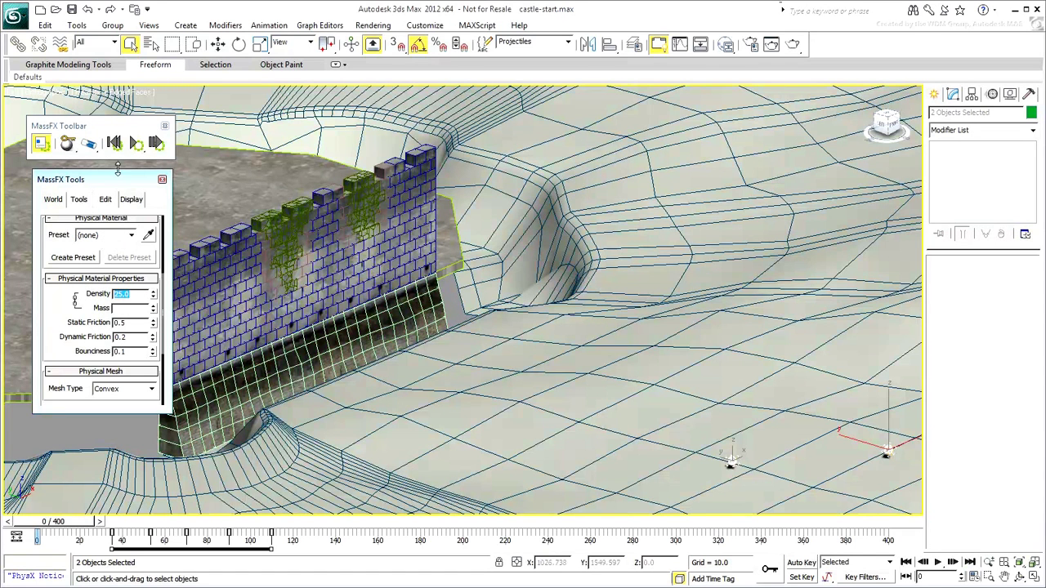
- Test the denser stones in the simulation, then stop it and restore the wall
{"action": "left_click", "coordinate": [135, 145]}
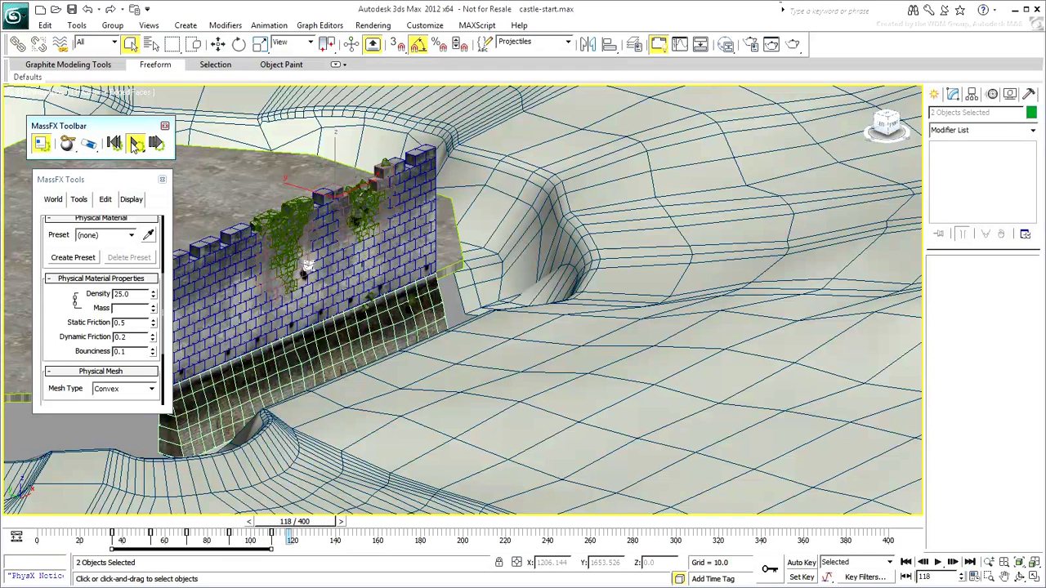
{"action": "left_click", "coordinate": [136, 144]}
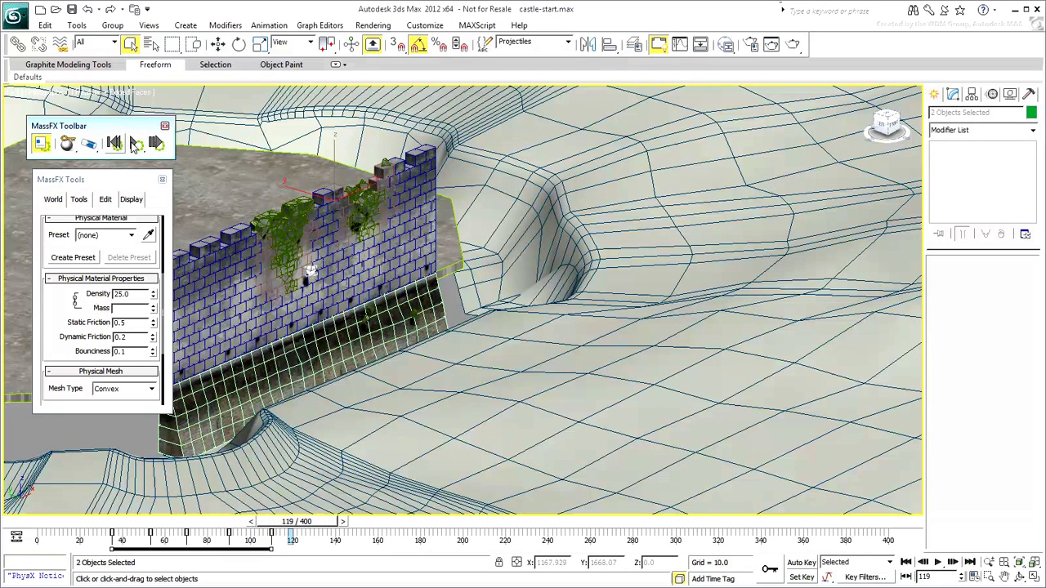
{"action": "left_click", "coordinate": [115, 144]}
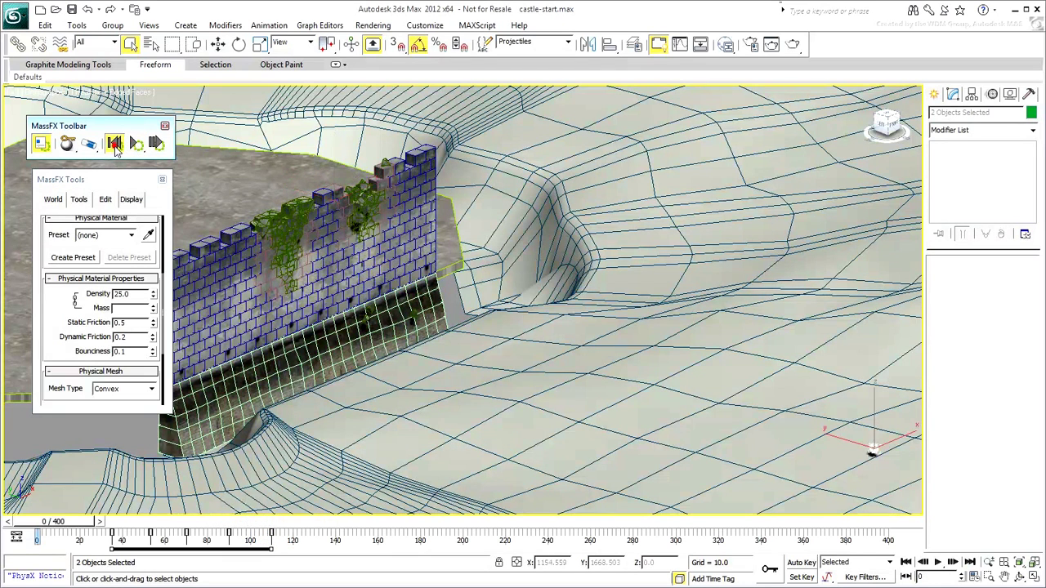
- Select a single green stone on its own and run the simulation to test it
{"action": "left_click", "coordinate": [133, 438]}
{"action": "left_click", "coordinate": [731, 463]}
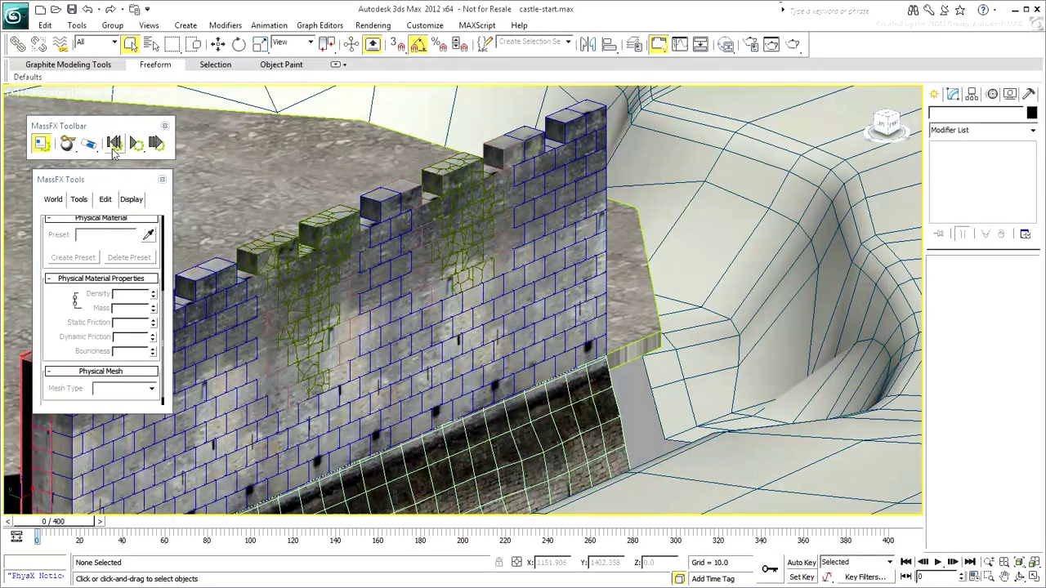
{"action": "left_click", "coordinate": [137, 143]}
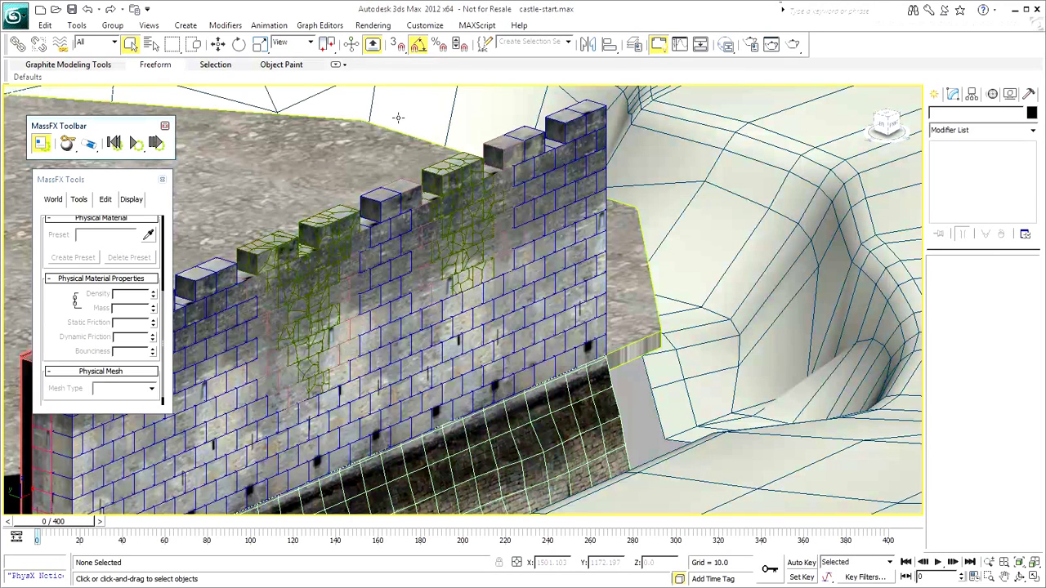
{"action": "left_click", "coordinate": [568, 43]}
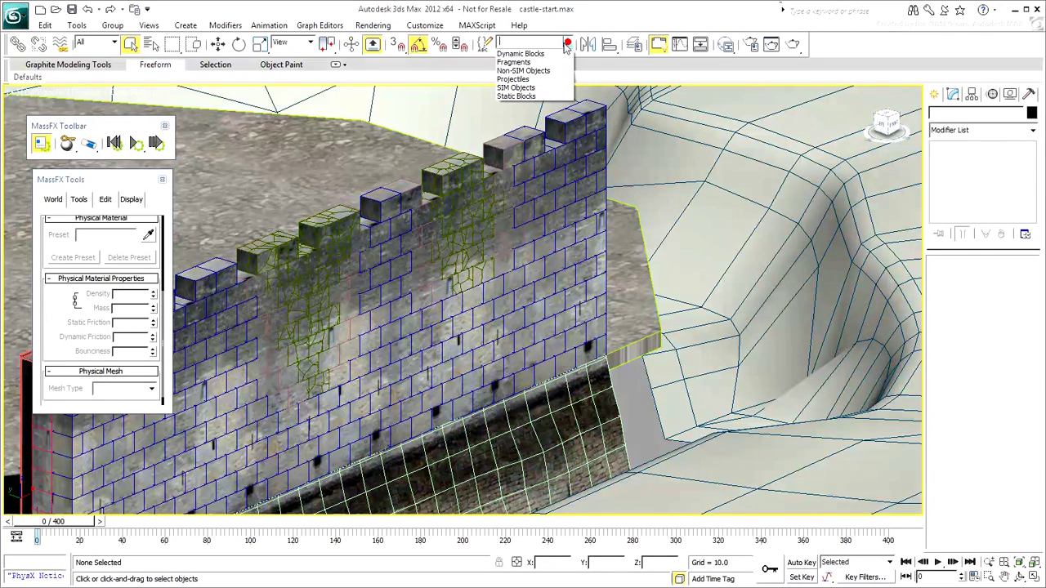
{"action": "left_click", "coordinate": [521, 63]}
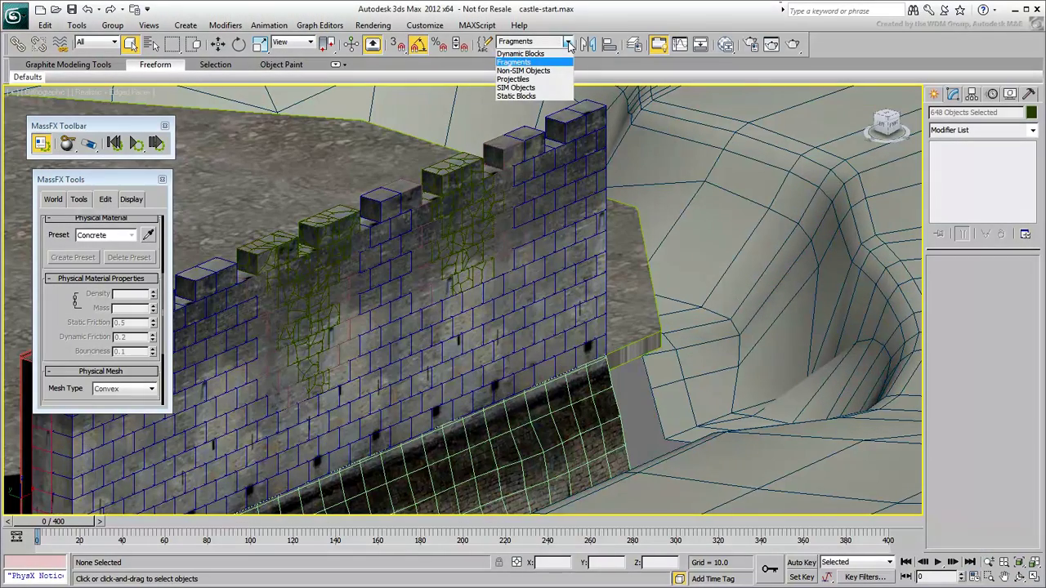
{"action": "left_click", "coordinate": [569, 44]}
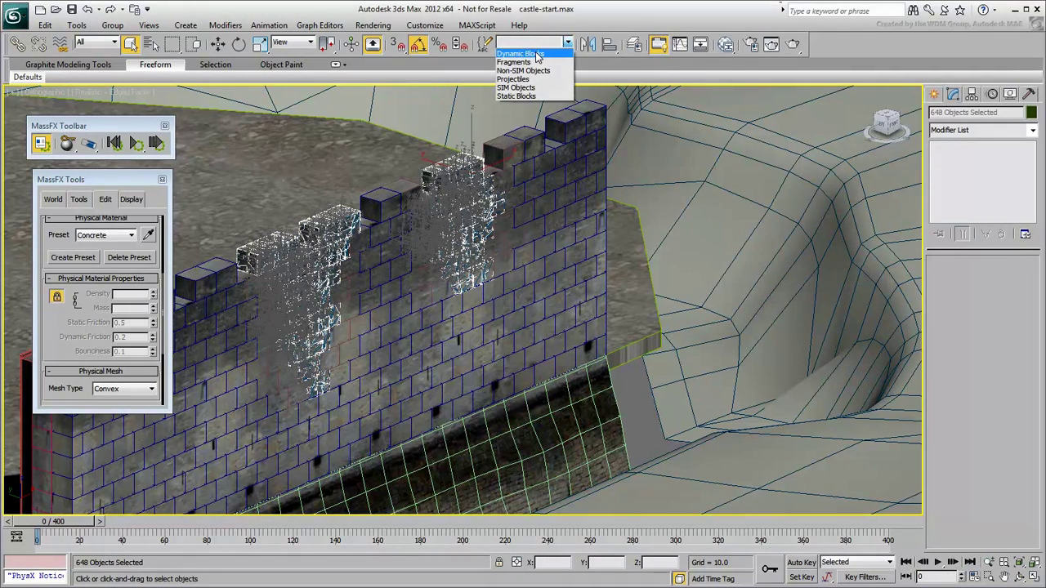
{"action": "left_click", "coordinate": [535, 54]}
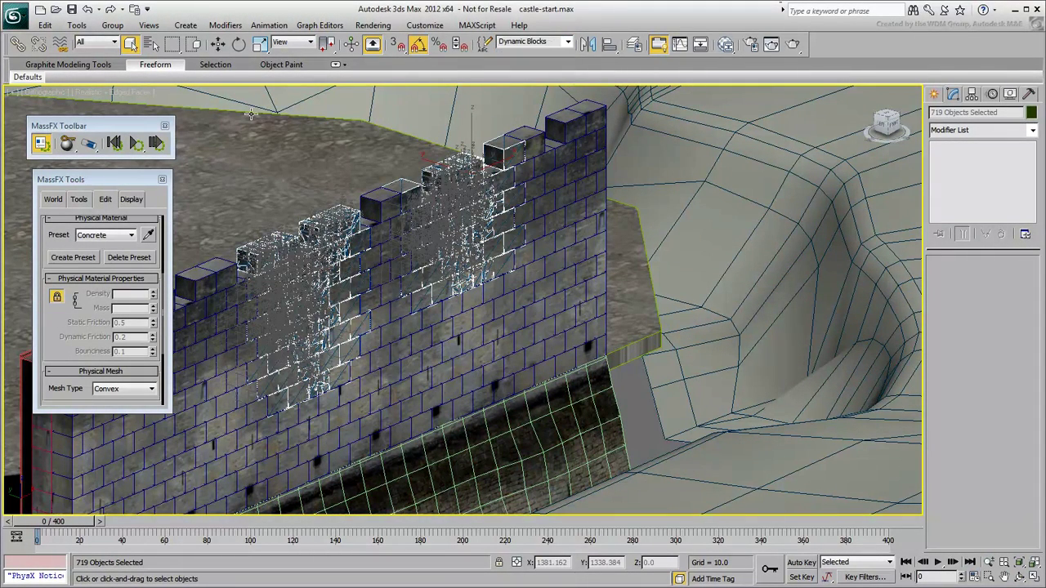
{"action": "scroll", "coordinate": [63, 336], "scroll_direction": "down", "scroll_amount": 3}
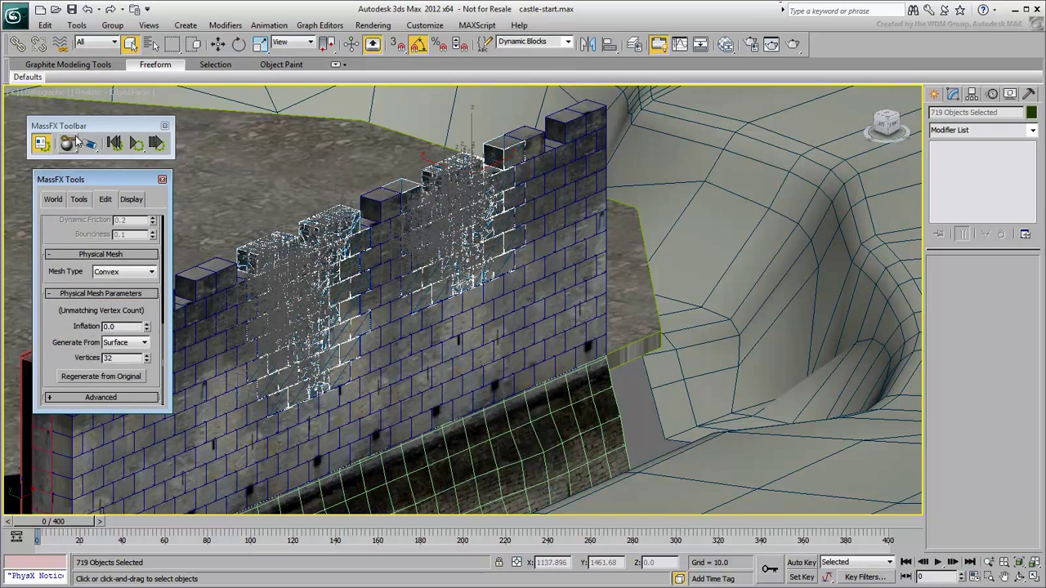
{"action": "left_click", "coordinate": [75, 397]}
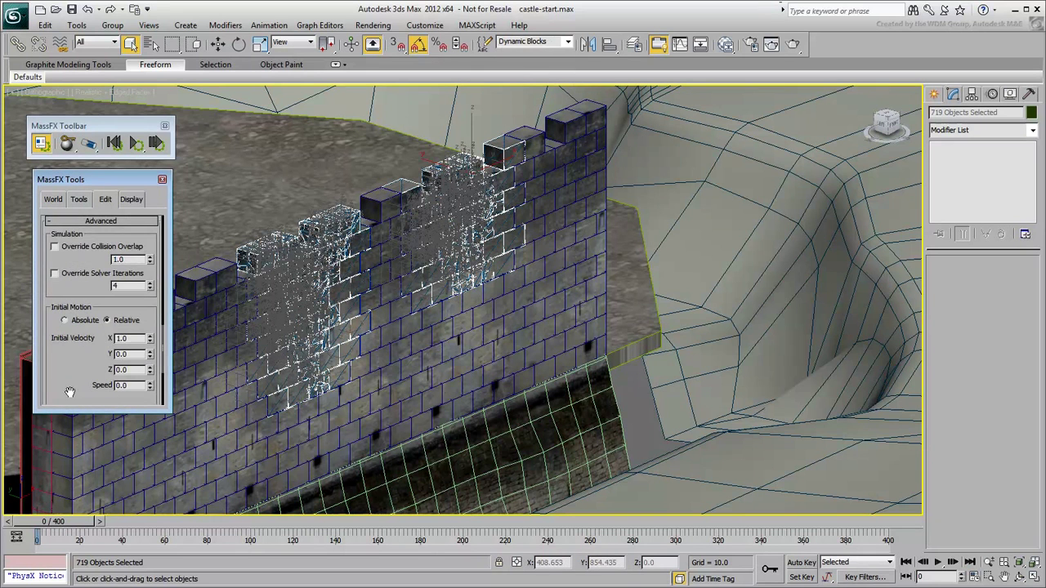
{"action": "left_click_drag", "start_coordinate": [70, 392], "coordinate": [78, 214]}
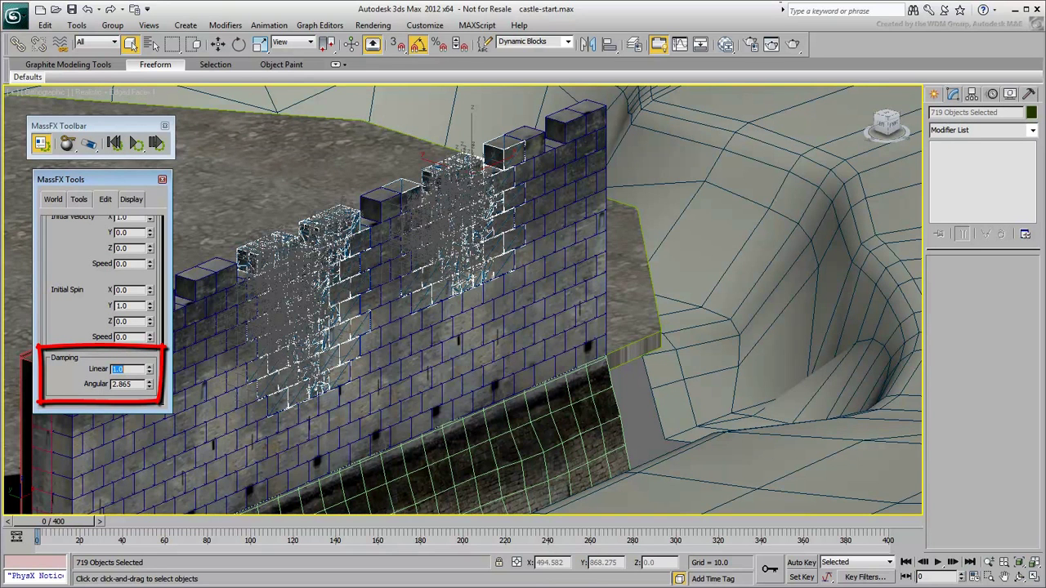
{"action": "left_click", "coordinate": [638, 421]}
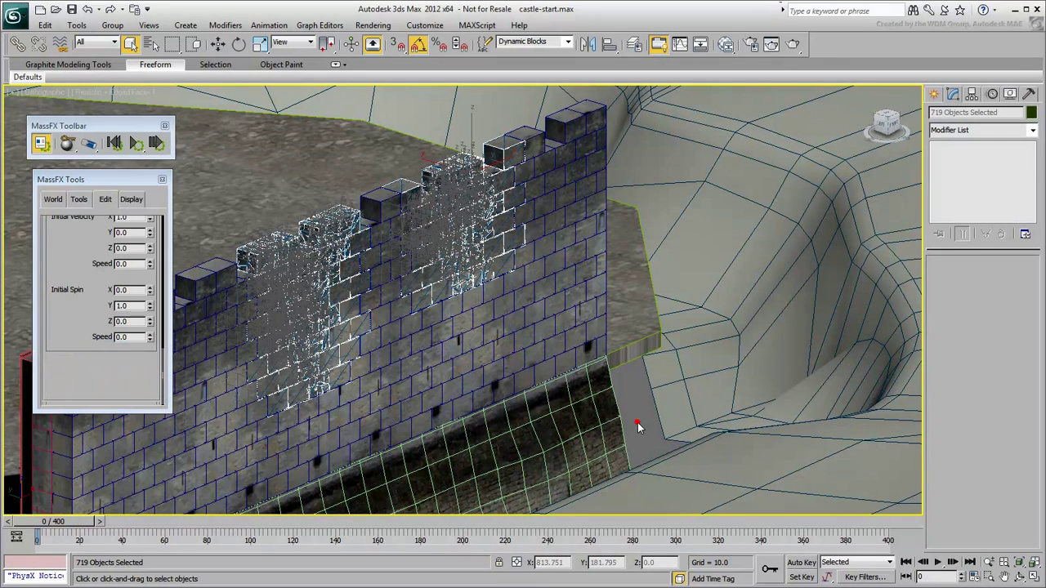
- Preview the simulation with the damped blocks and turn off Edged Faces (F4)
{"action": "left_click", "coordinate": [135, 143]}
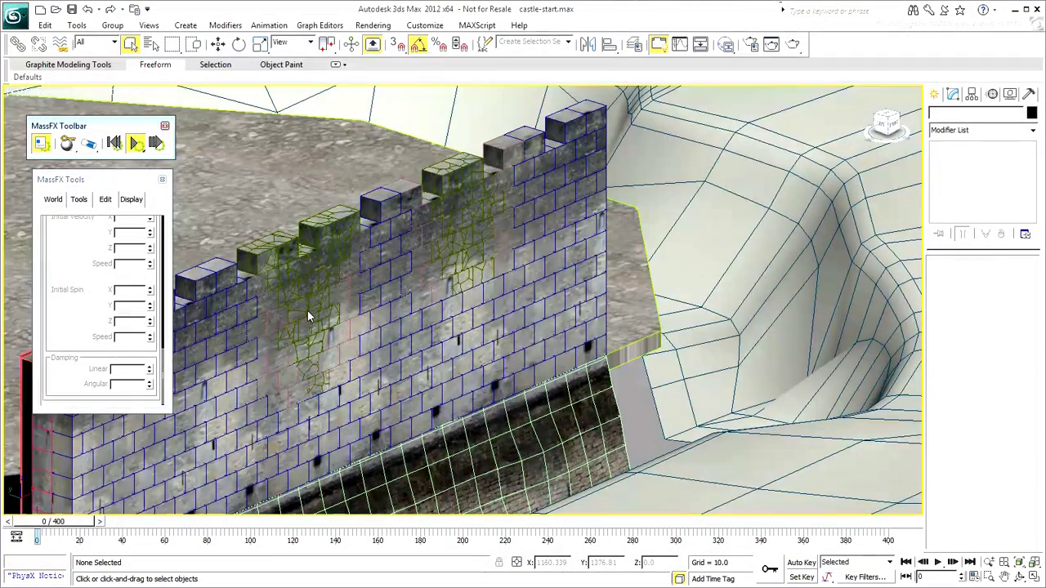
{"action": "key", "text": "F4"}
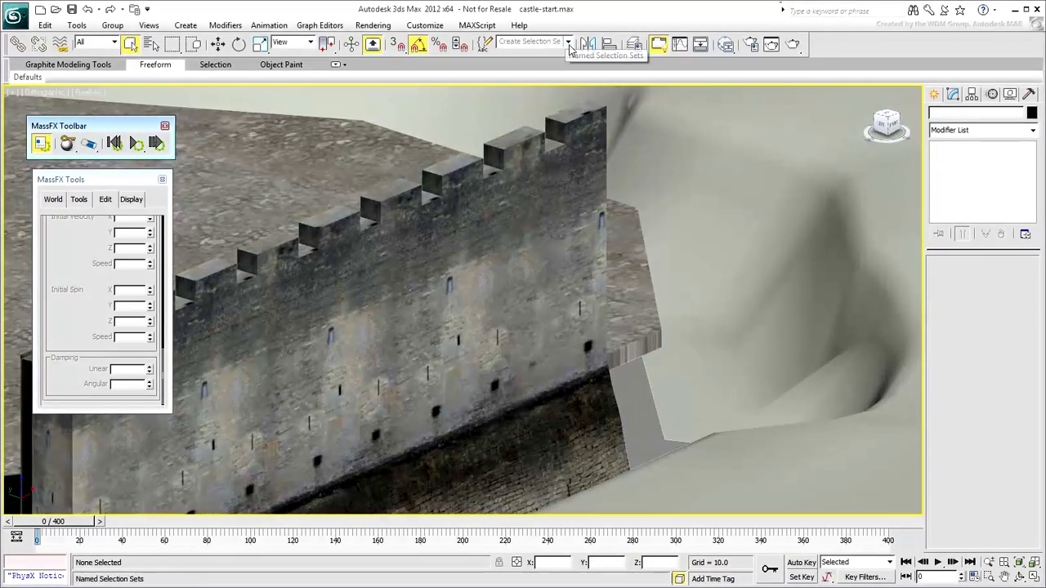
- Select the Non-SIM Objects set and unhide the rest of the castle
{"action": "left_click", "coordinate": [568, 42]}
{"action": "left_click", "coordinate": [536, 70]}
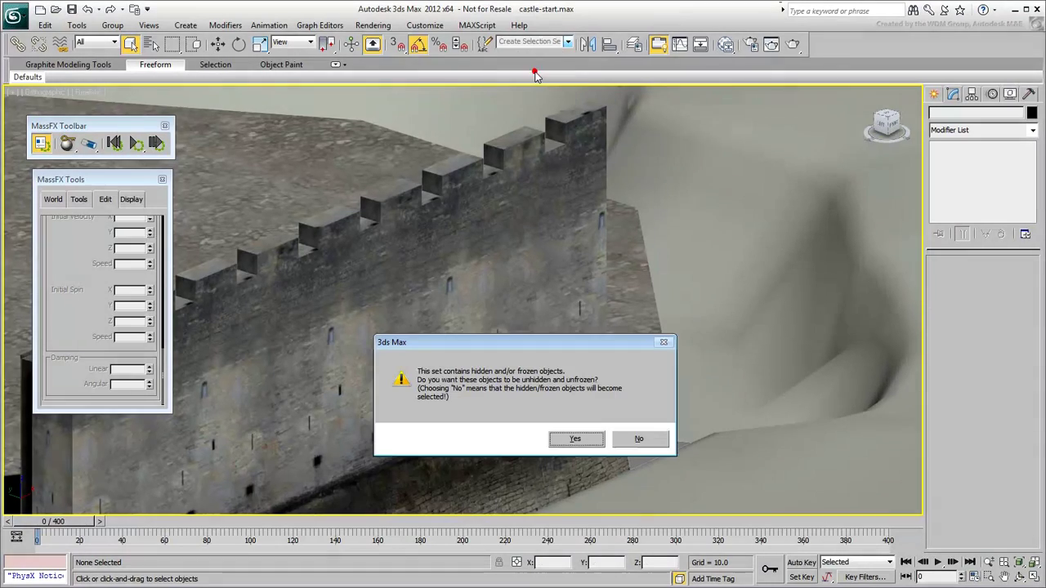
{"action": "left_click", "coordinate": [576, 440]}
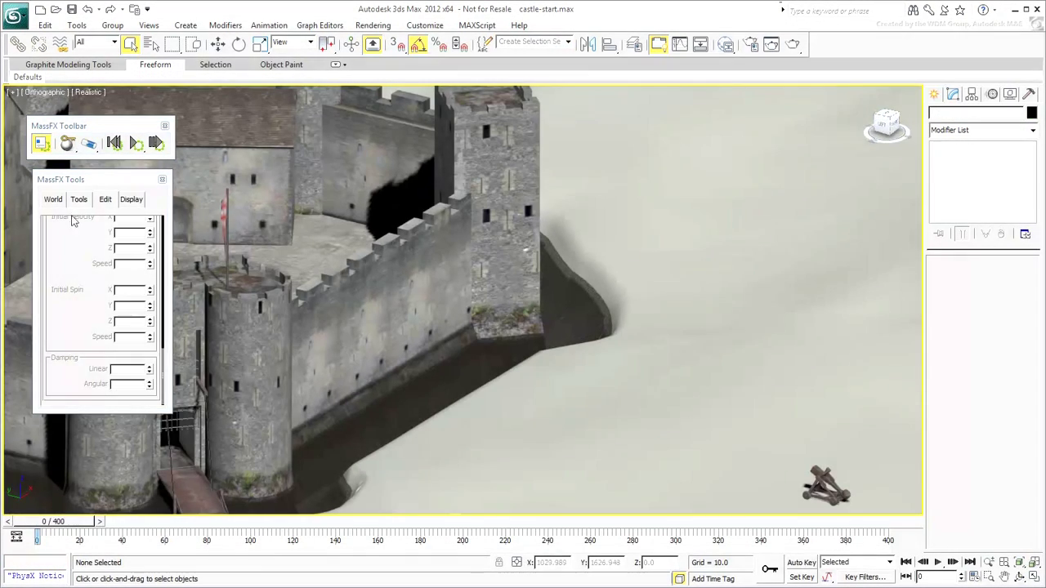
- Preview the catapult stones breaching the wall, reset, and Bake All to keyframes
{"action": "left_click", "coordinate": [77, 200]}
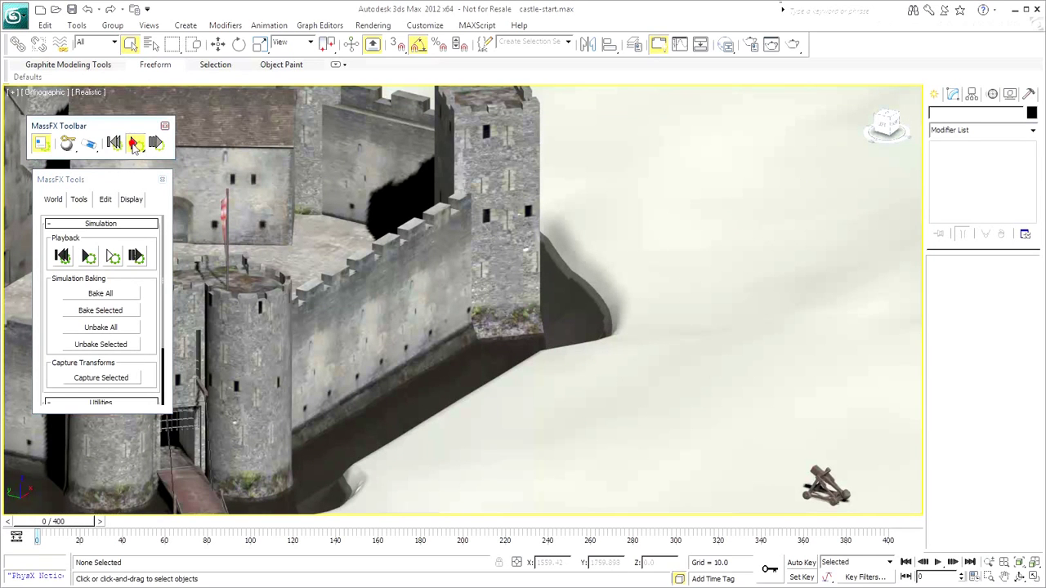
{"action": "left_click", "coordinate": [135, 145]}
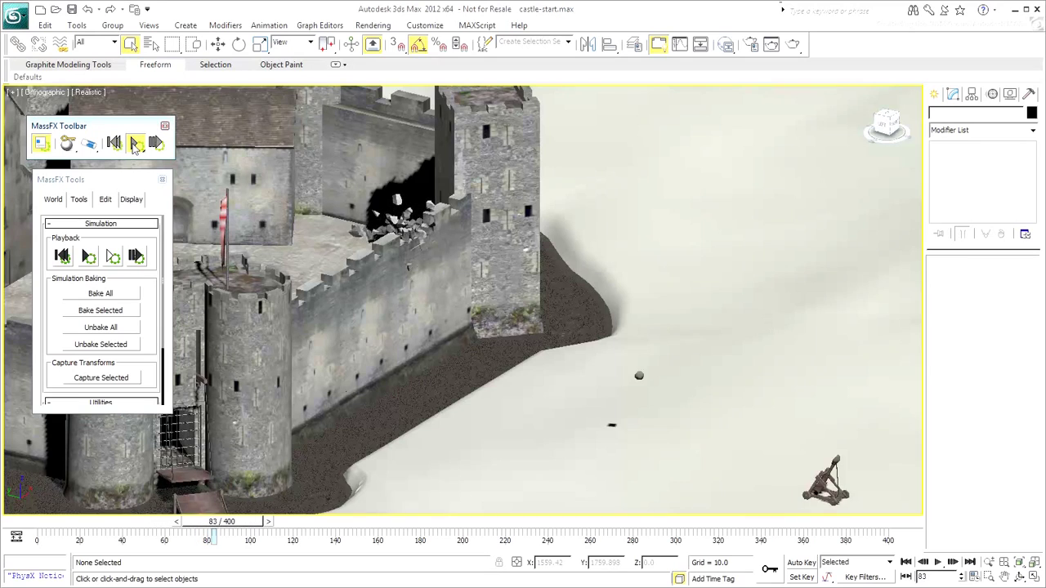
{"action": "middle_click_drag", "start_coordinate": [360, 311], "coordinate": [387, 331], "text": "alt"}
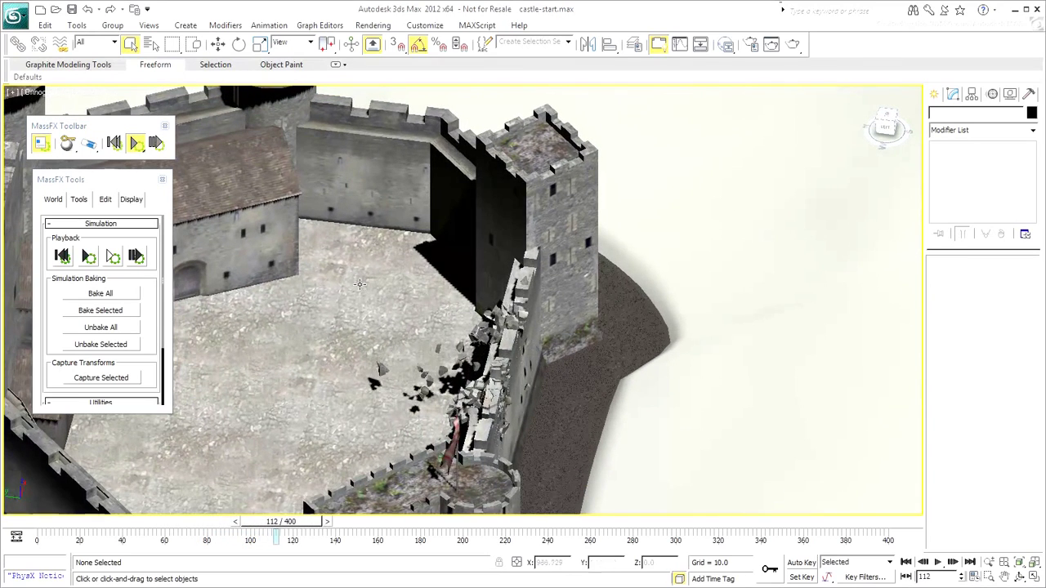
{"action": "middle_click_drag", "start_coordinate": [388, 332], "coordinate": [340, 293], "text": "alt"}
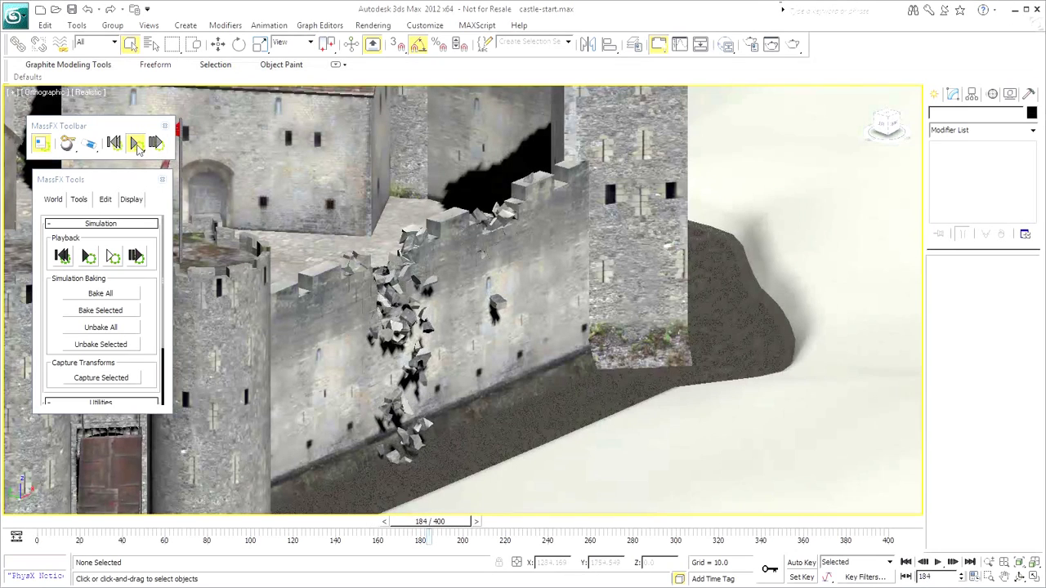
{"action": "left_click", "coordinate": [136, 145]}
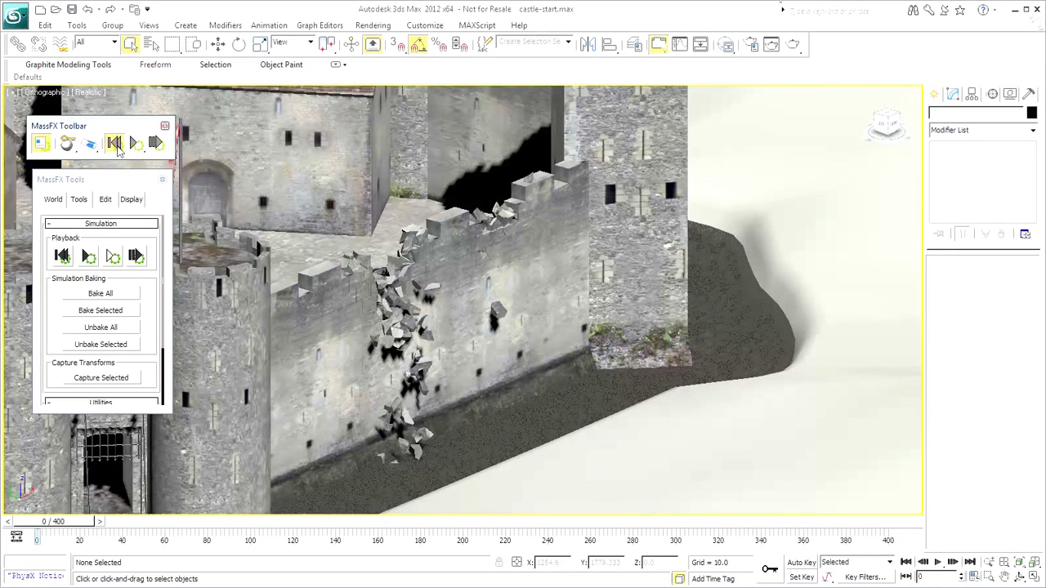
{"action": "left_click", "coordinate": [116, 145]}
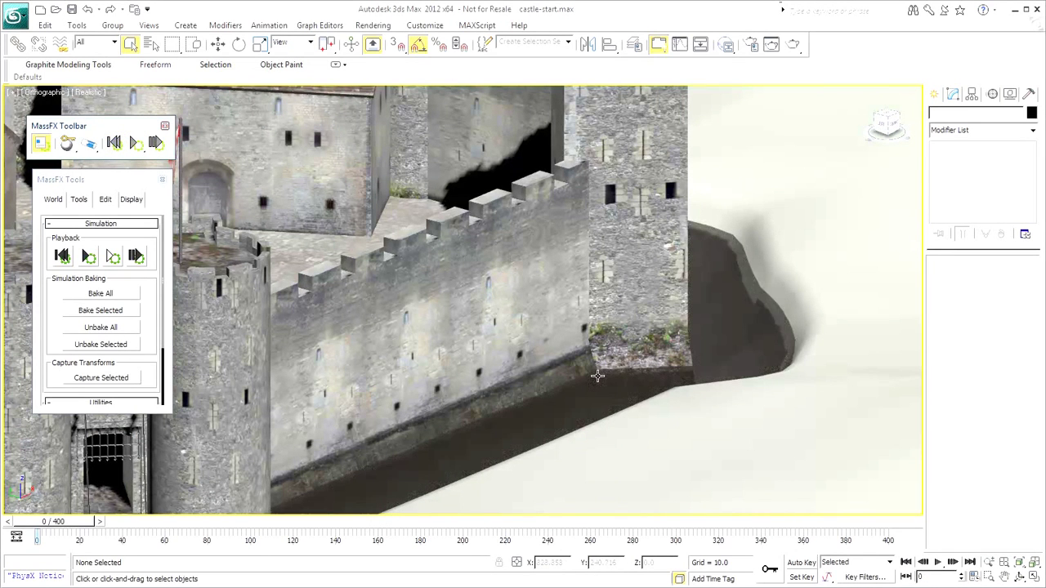
{"action": "left_click", "coordinate": [103, 293]}
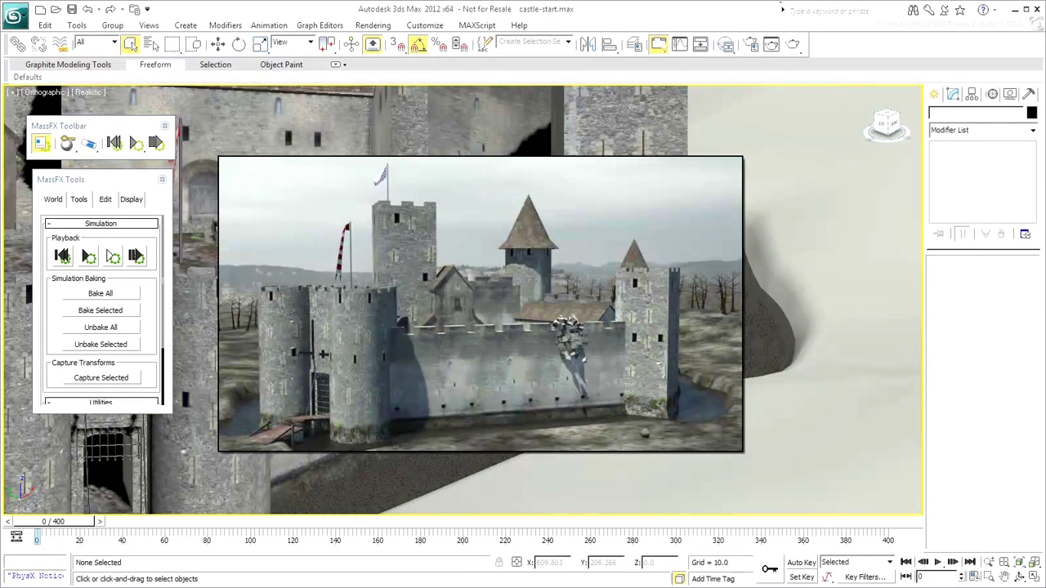
- Play the baked breach animation, rewind to frame 0, and show all four viewports
{"action": "left_click", "coordinate": [939, 562]}
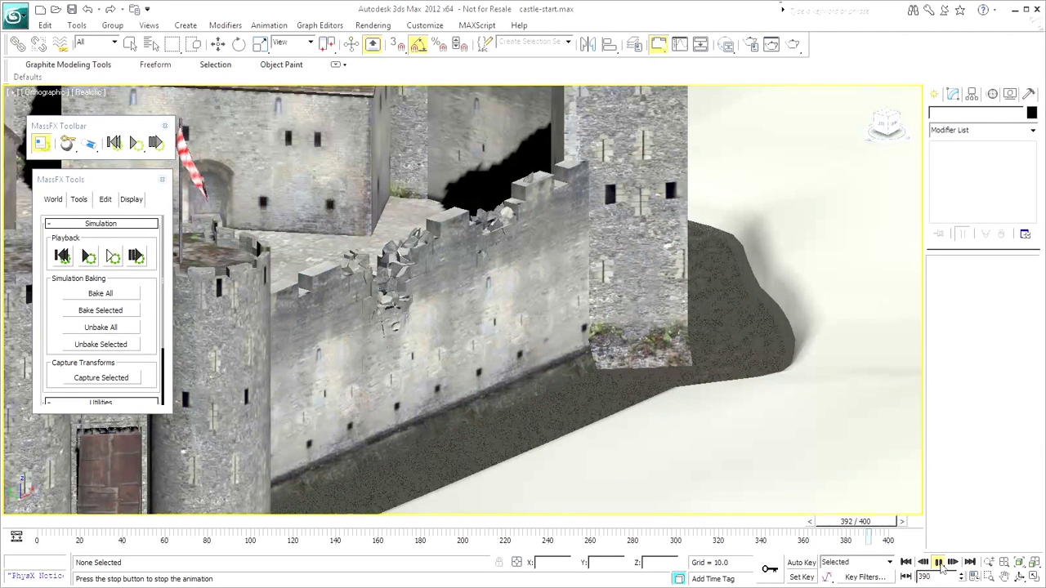
{"action": "left_click", "coordinate": [939, 563]}
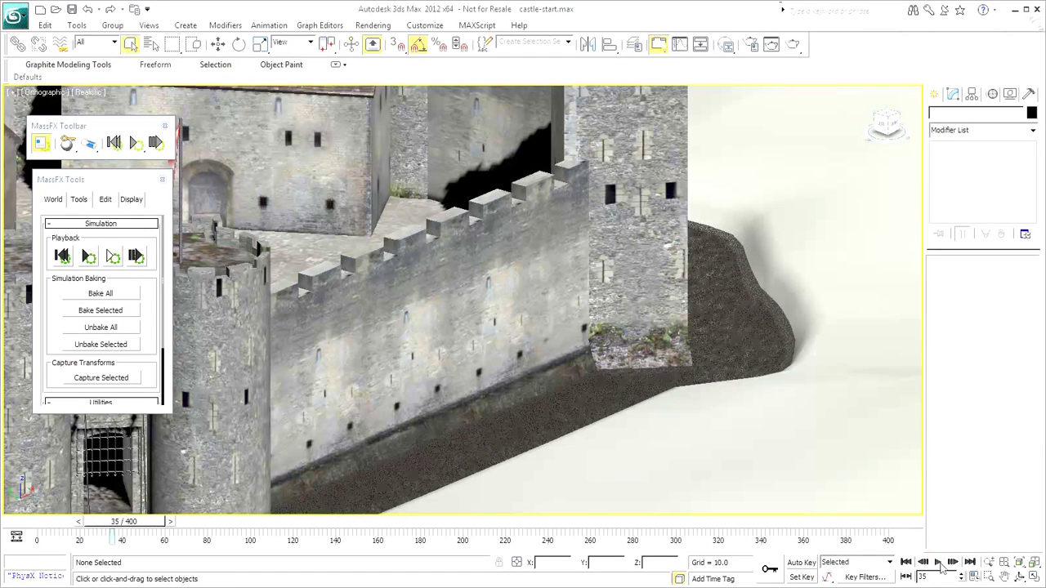
{"action": "left_click", "coordinate": [905, 563]}
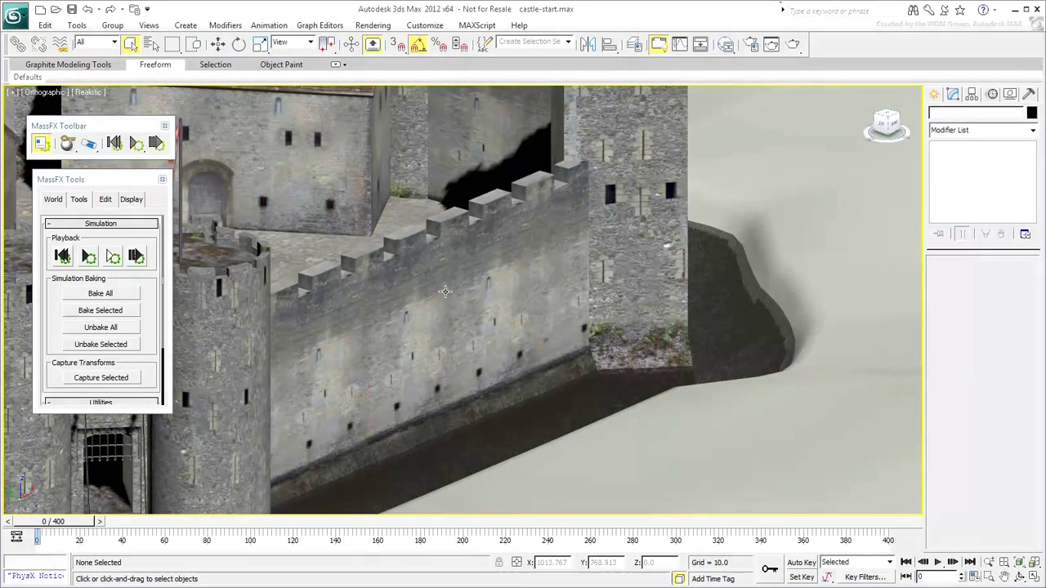
{"action": "key", "text": "alt+w"}
- Maximize the Camera001 viewport to show the whole intact castle full-screen
{"action": "left_click", "coordinate": [578, 374]}
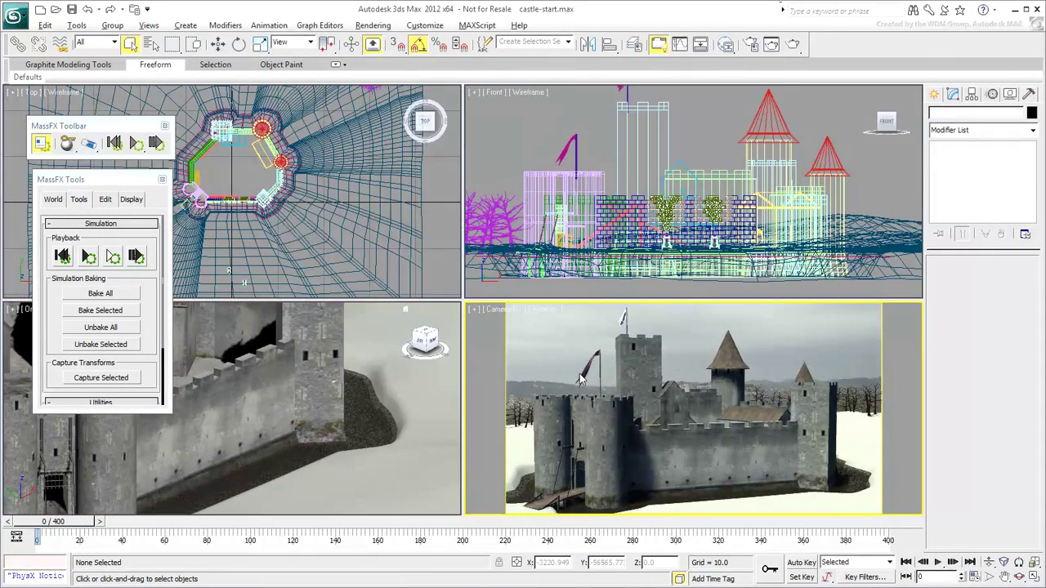
{"action": "key", "text": "alt+w"}
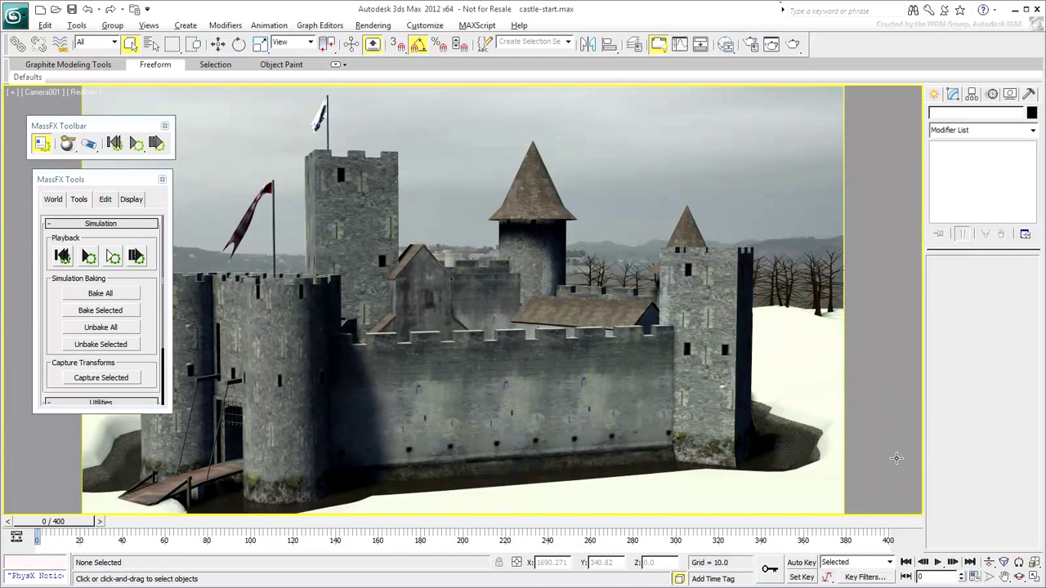